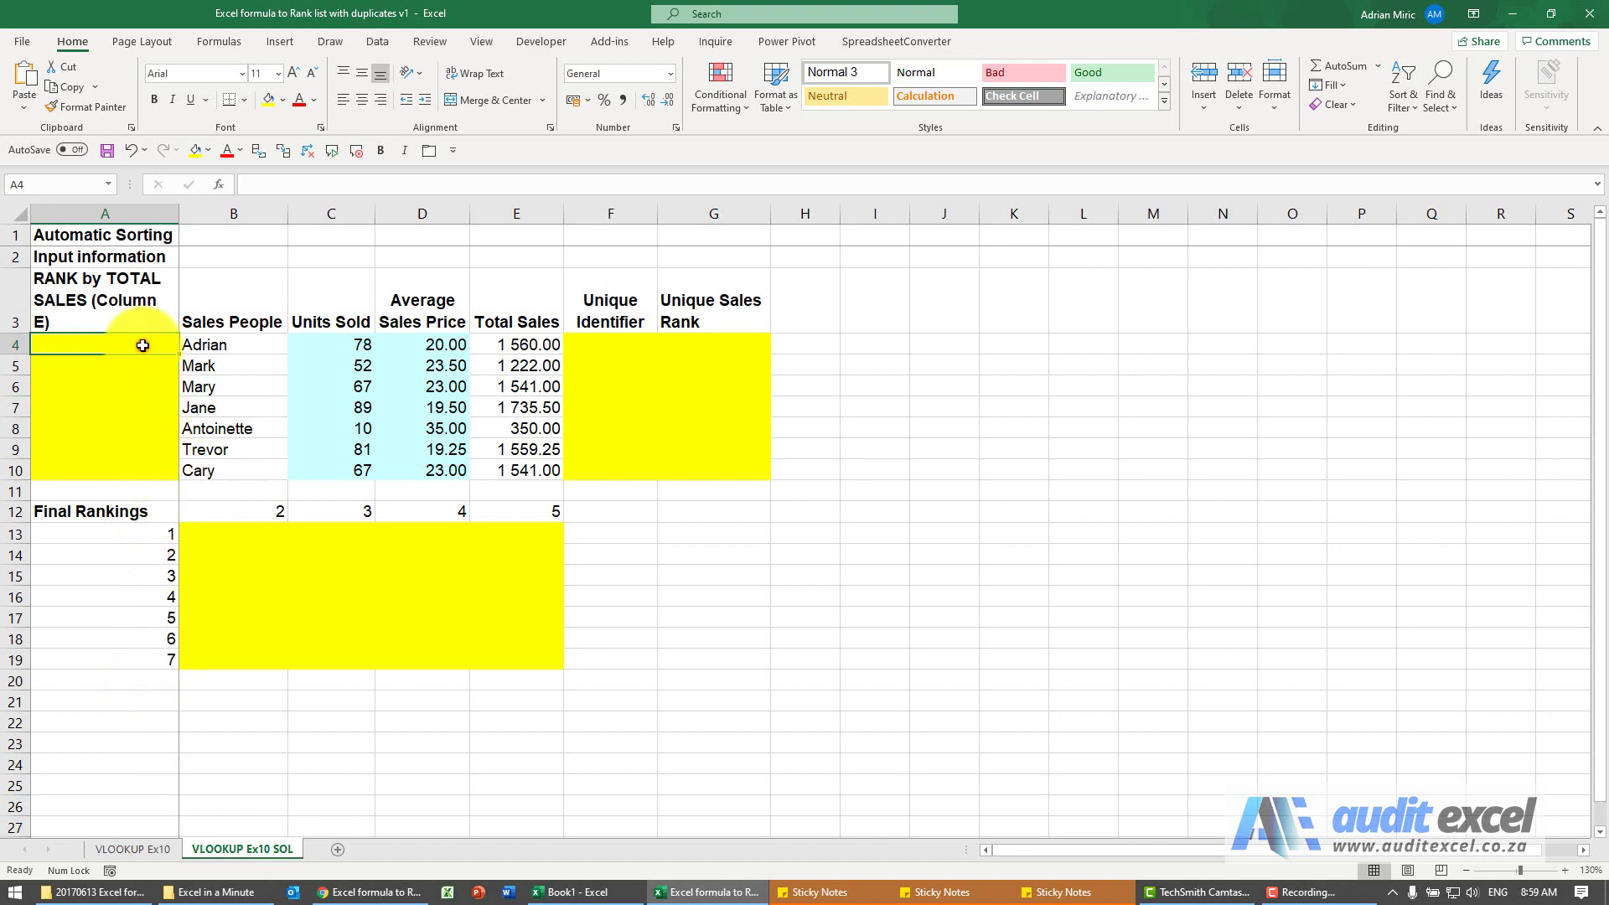
# - Start a RANK function for cell A4 from Insert Function
pyautogui.click(217, 185)
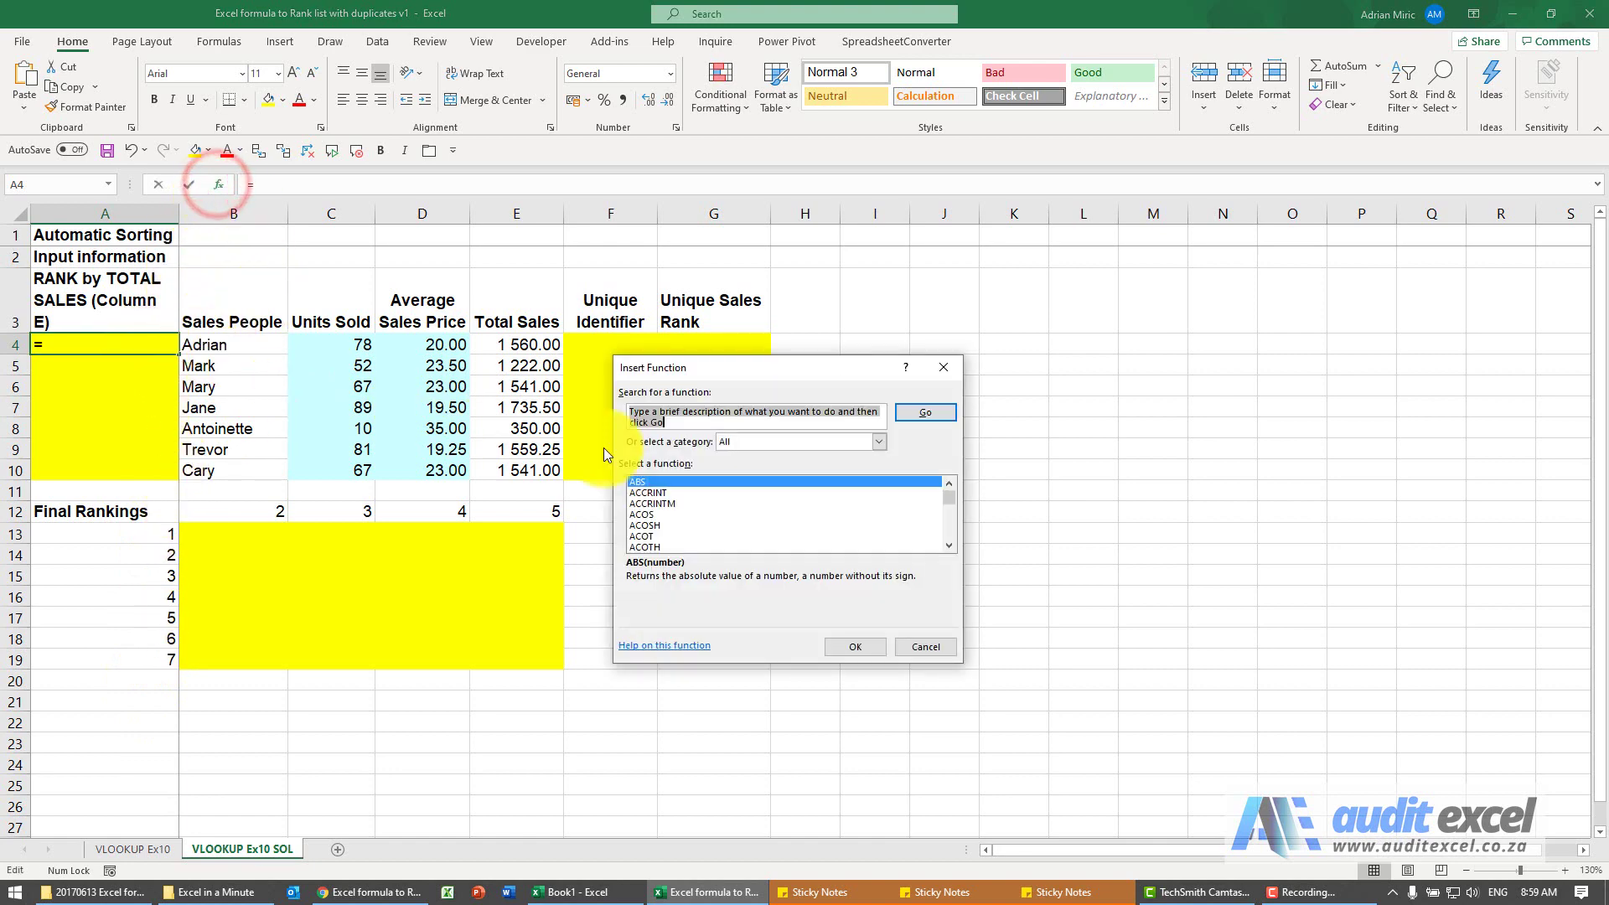
pyautogui.click(776, 521)
pyautogui.write('rank')
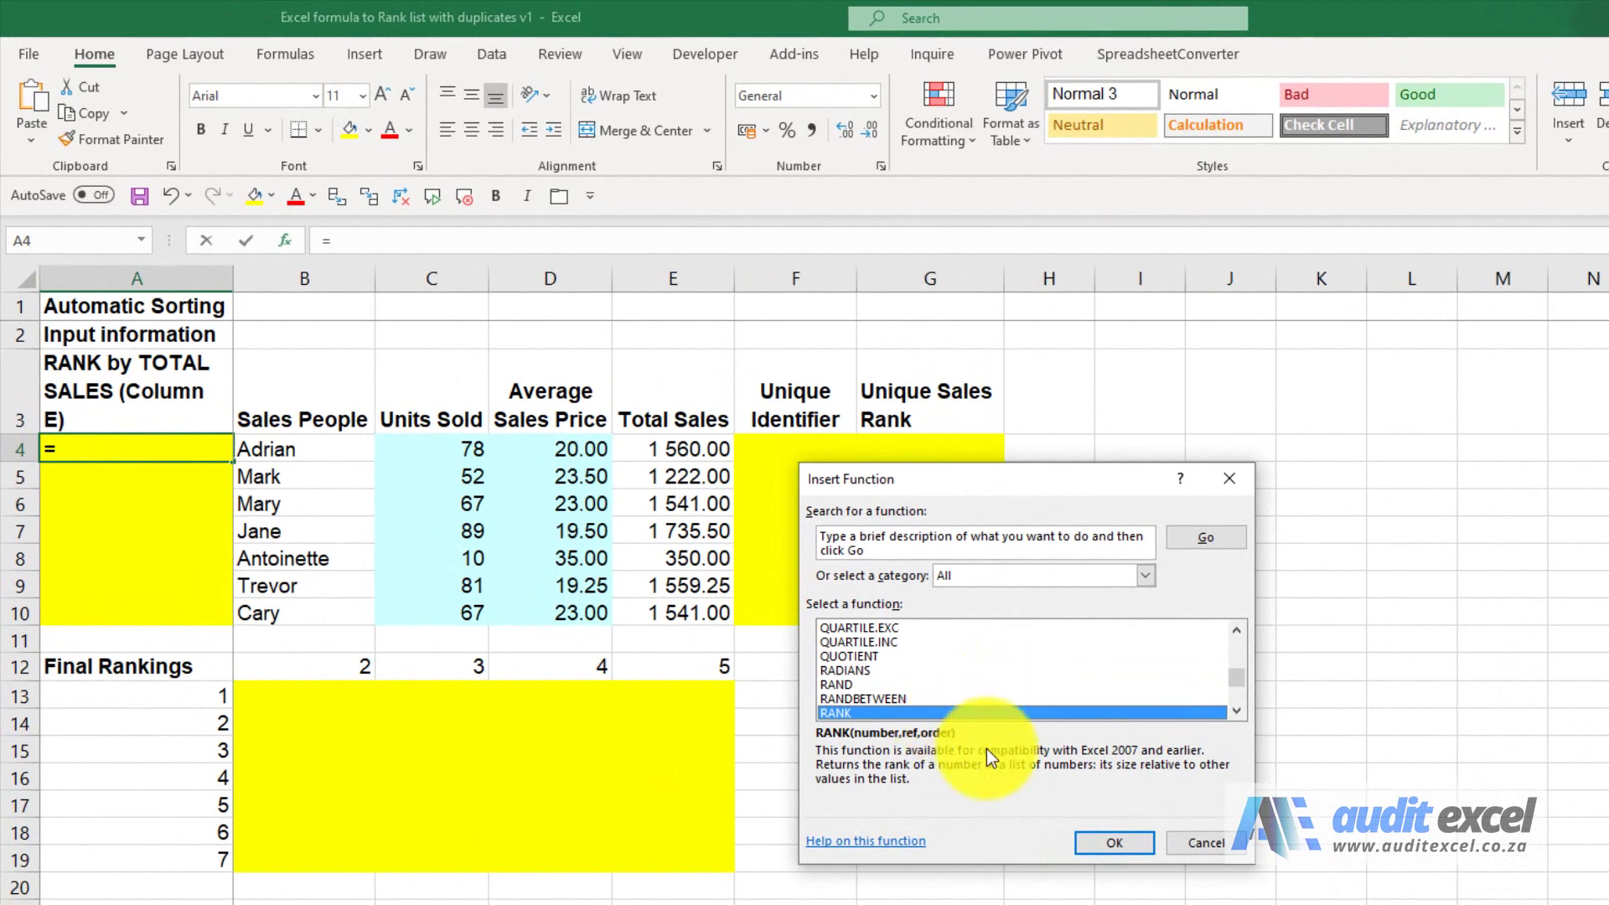
pyautogui.click(1074, 829)
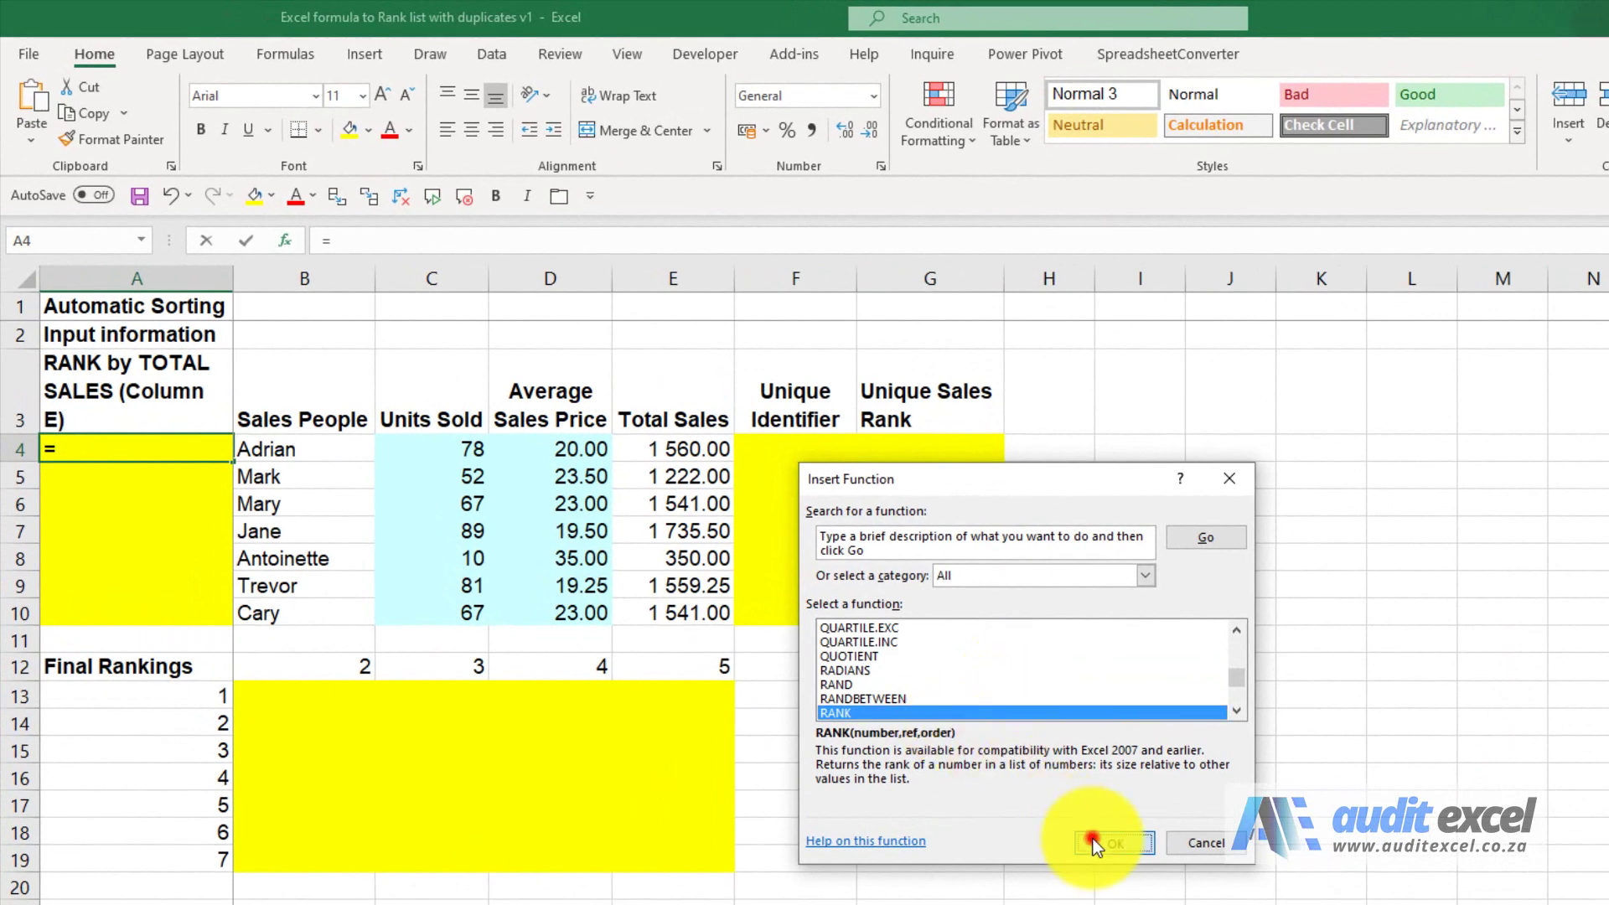
pyautogui.moveTo(932, 517); pyautogui.dragTo(1074, 482)
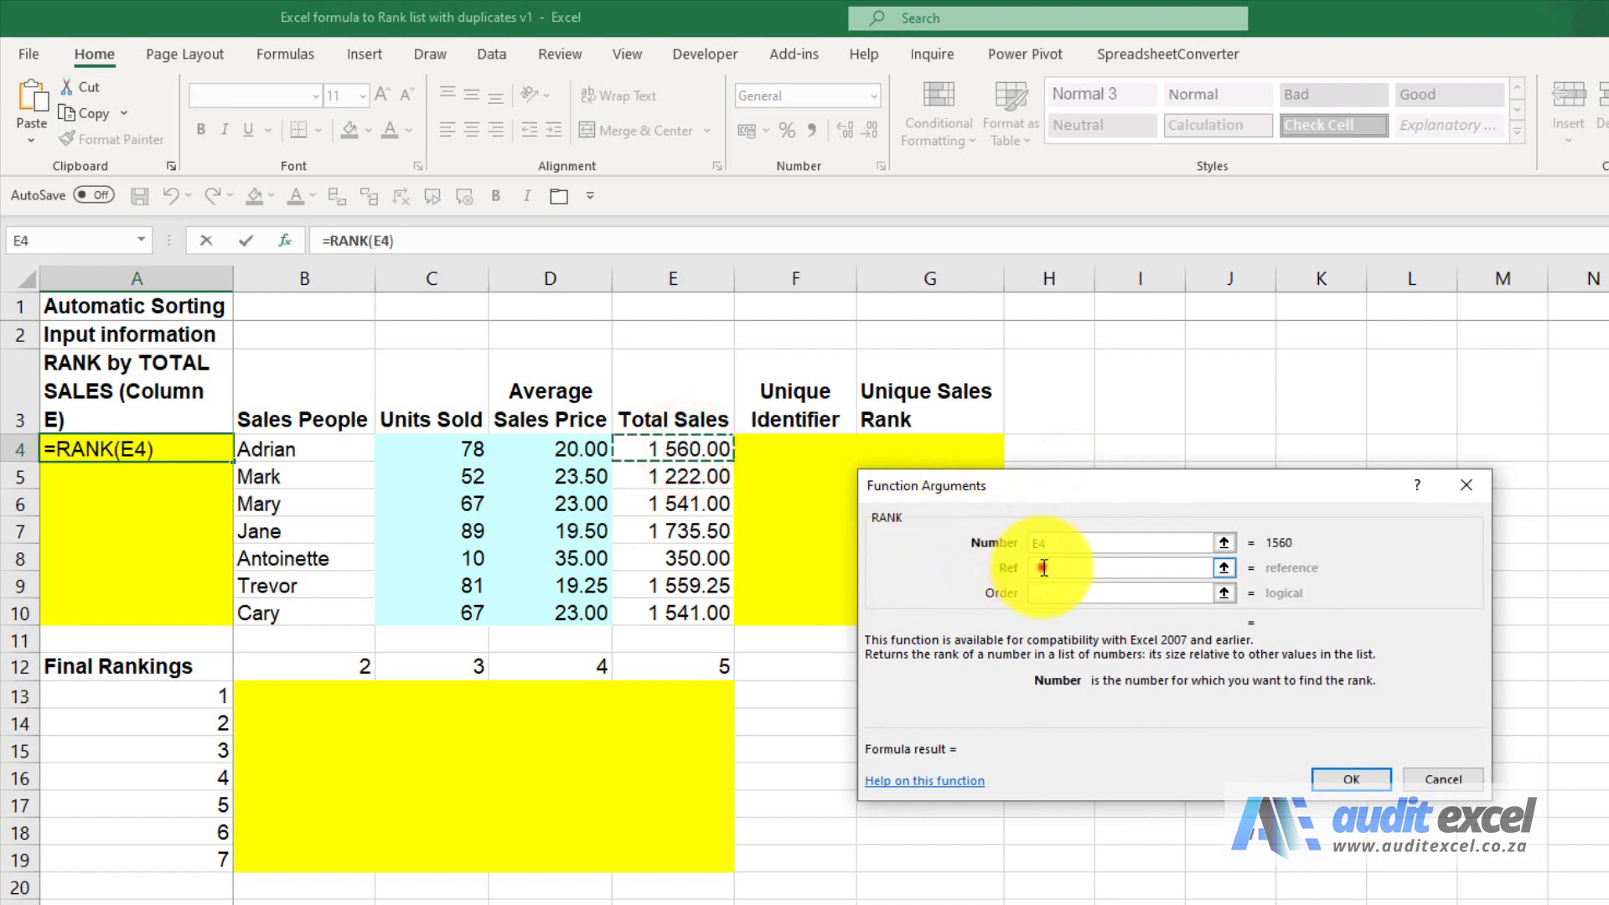
# - Rank E4 against $E$4:$E$10 and fill the ranks down to A10
pyautogui.moveTo(692, 449); pyautogui.dragTo(696, 612)
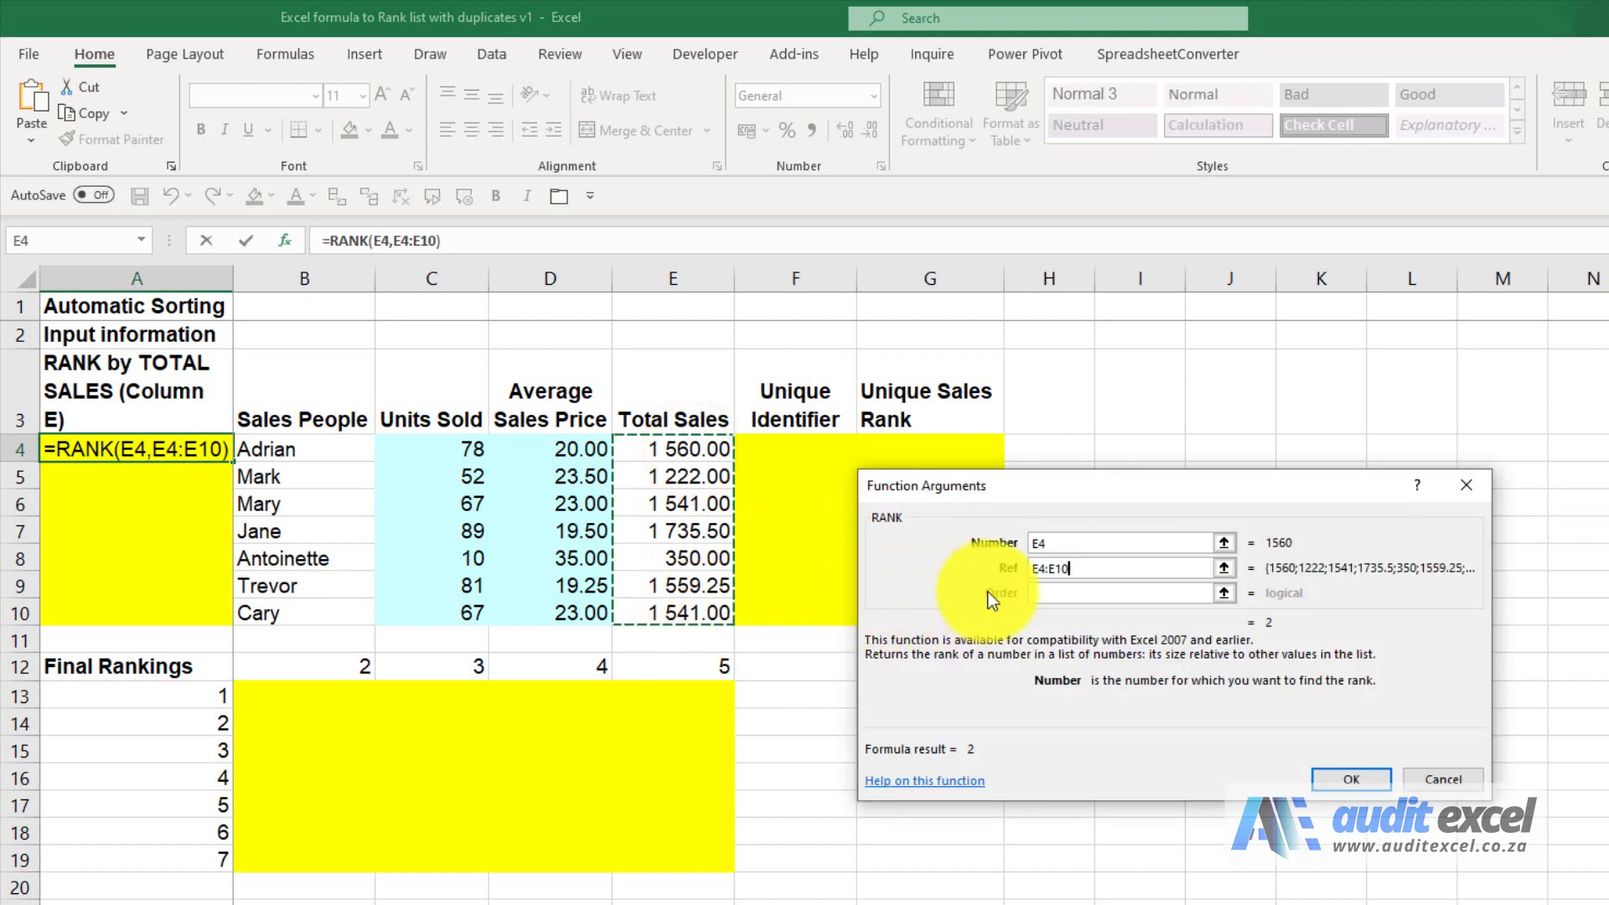
pyautogui.click(1061, 571)
pyautogui.press('F4')
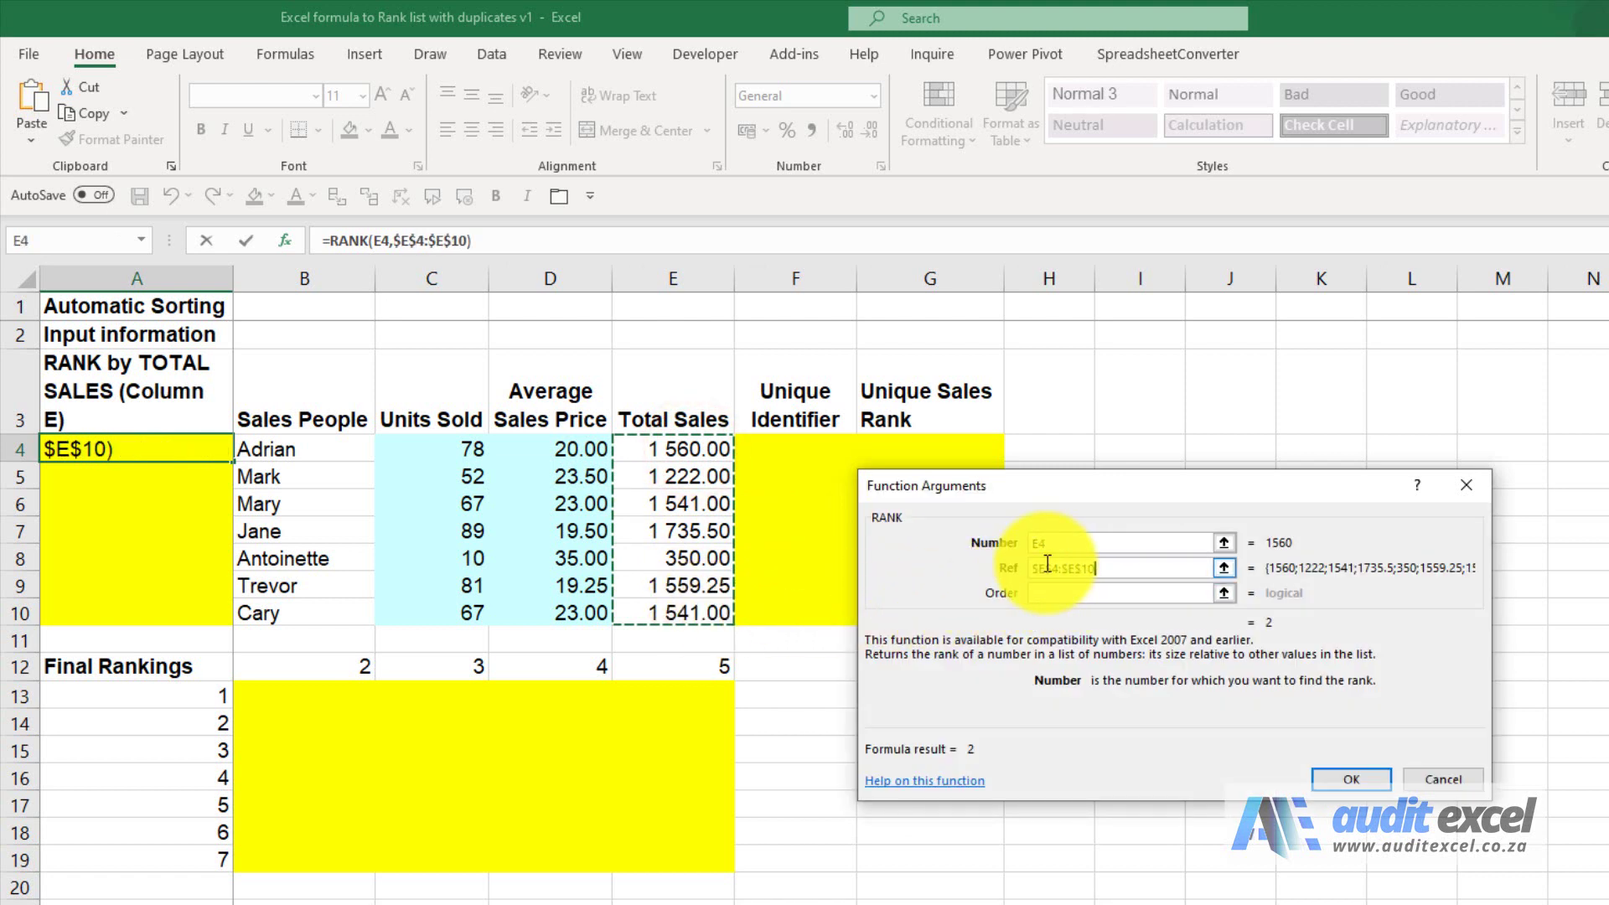
pyautogui.click(1324, 780)
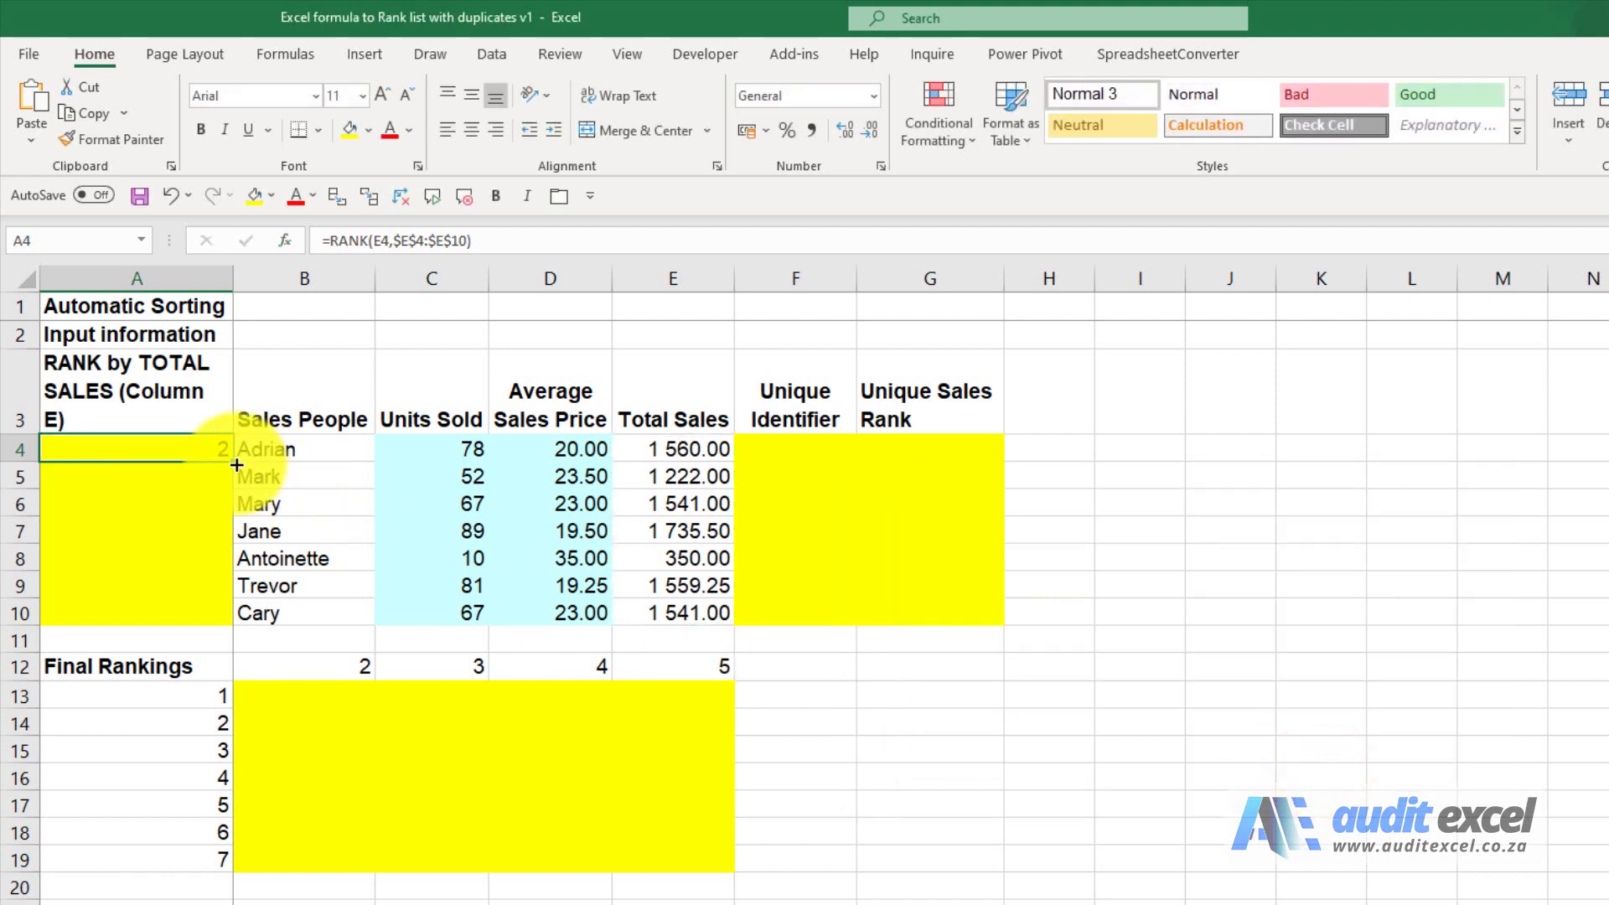
pyautogui.moveTo(224, 520); pyautogui.dragTo(224, 612)
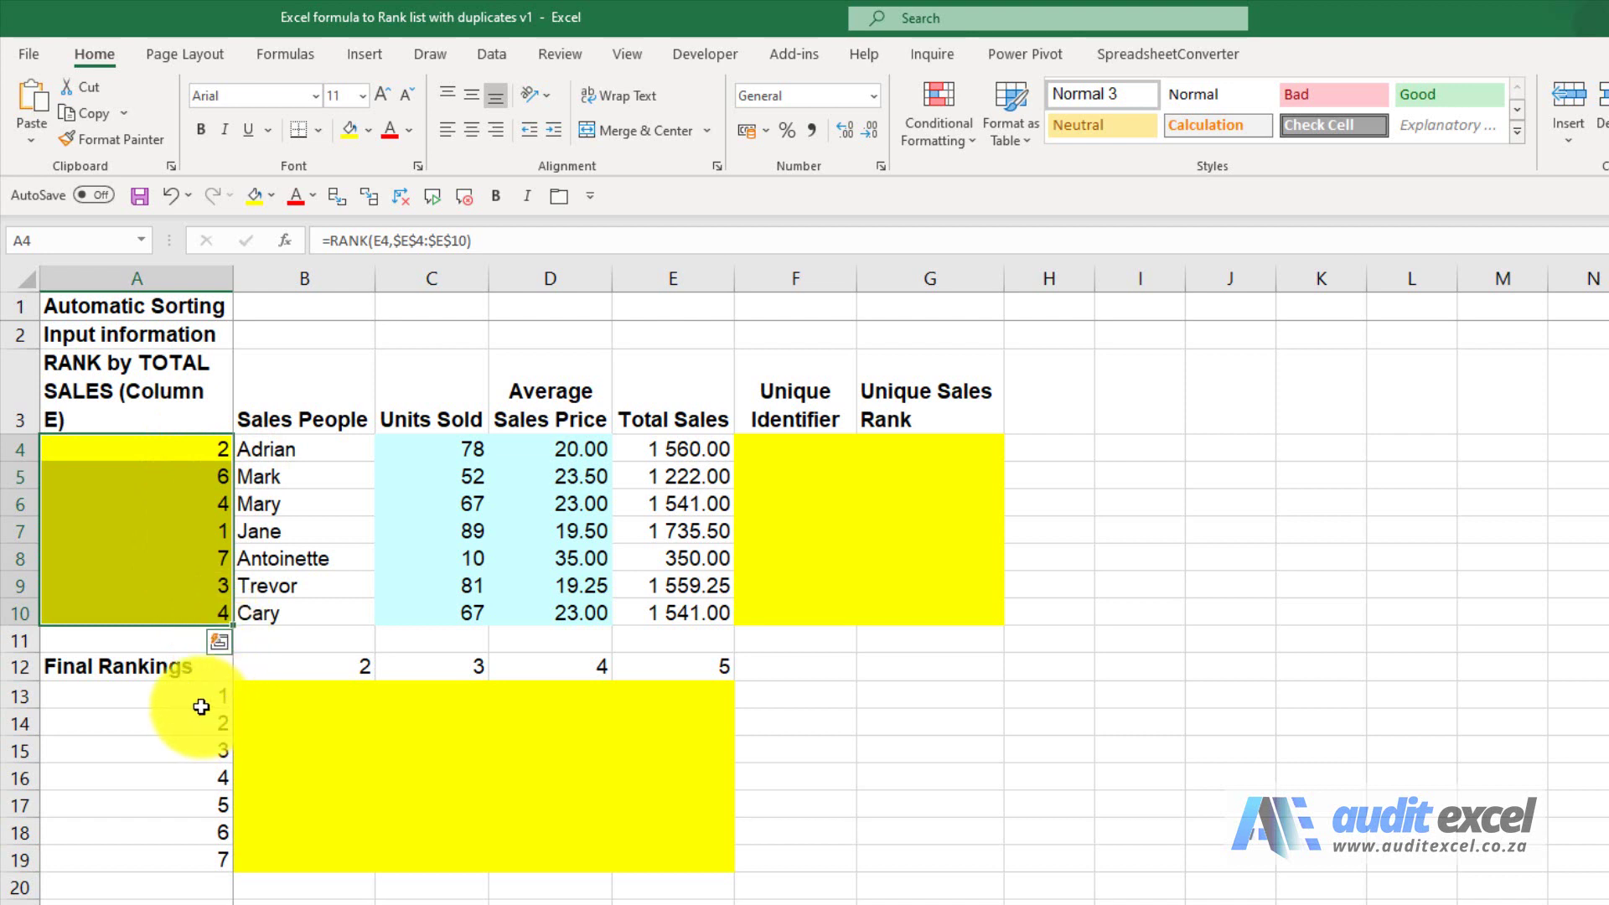
# - Start a VLOOKUP function in cell B13
pyautogui.click(299, 698)
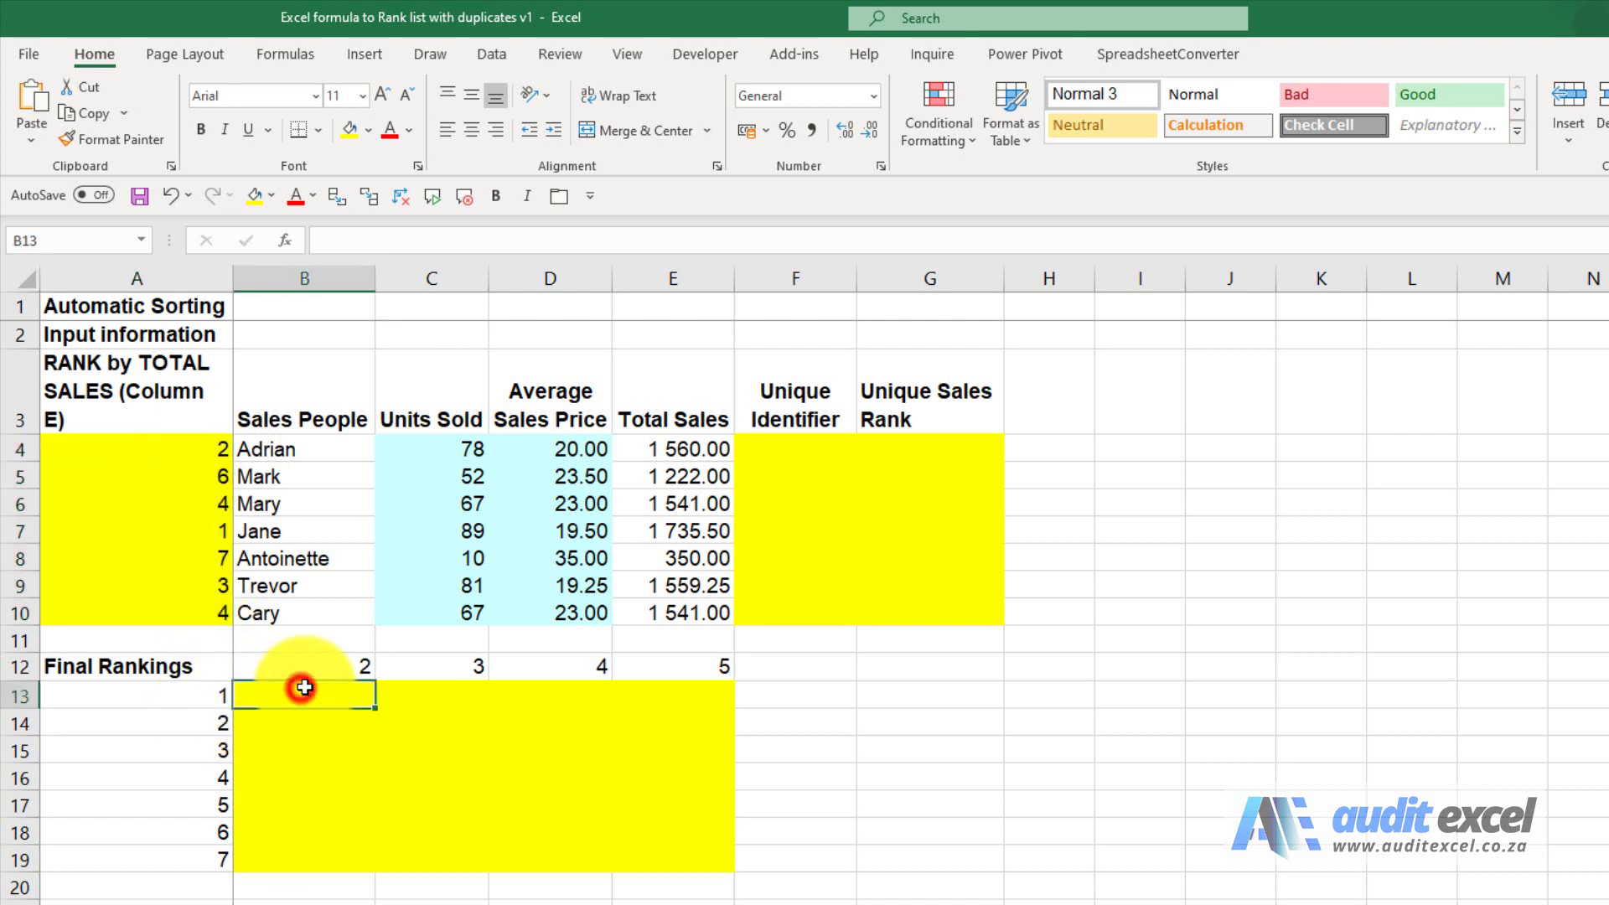
pyautogui.click(288, 245)
pyautogui.press('v')
pyautogui.press('l')
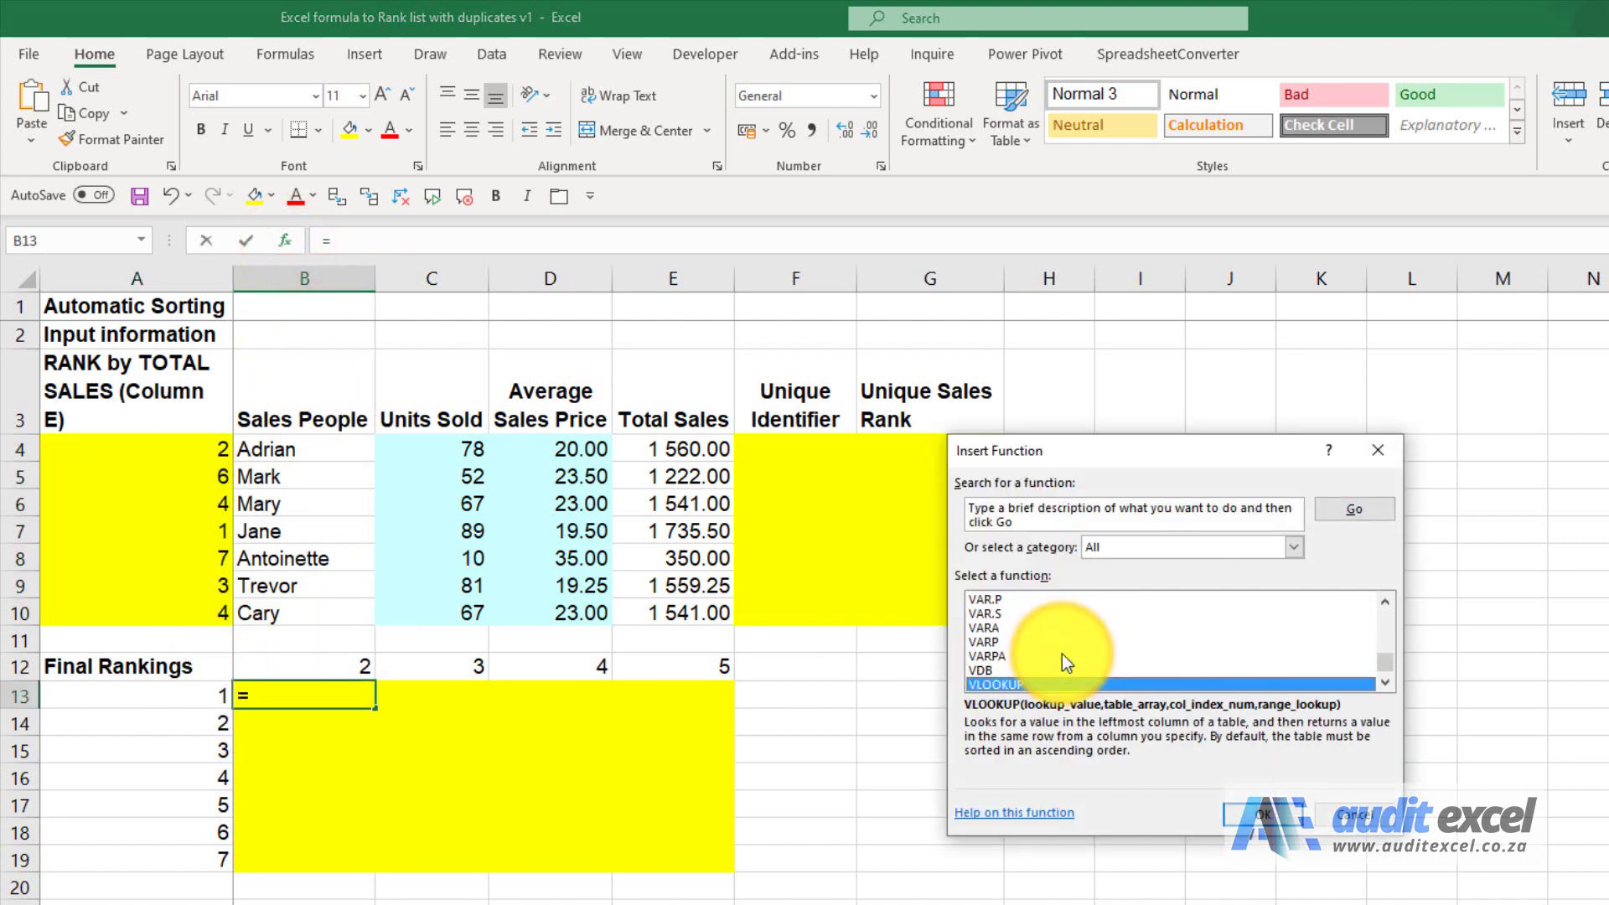
pyautogui.press('Return')
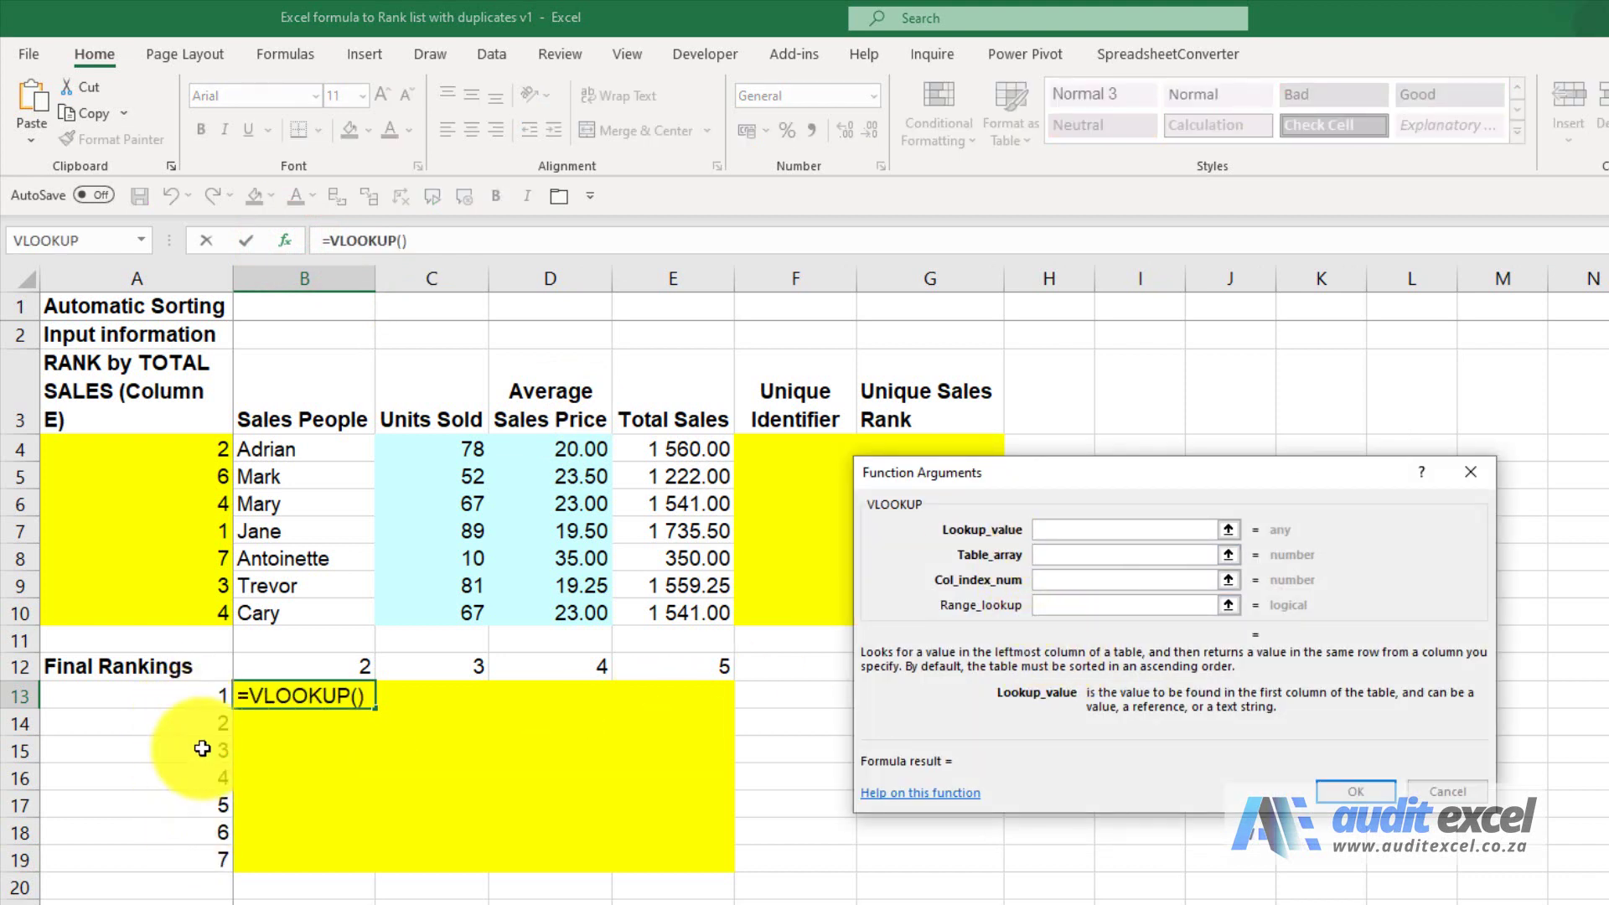
# - Set VLOOKUP arguments $A13, $A$4:$E$10, B$12 and FALSE to return Jane
pyautogui.click(198, 695)
pyautogui.click(1043, 555)
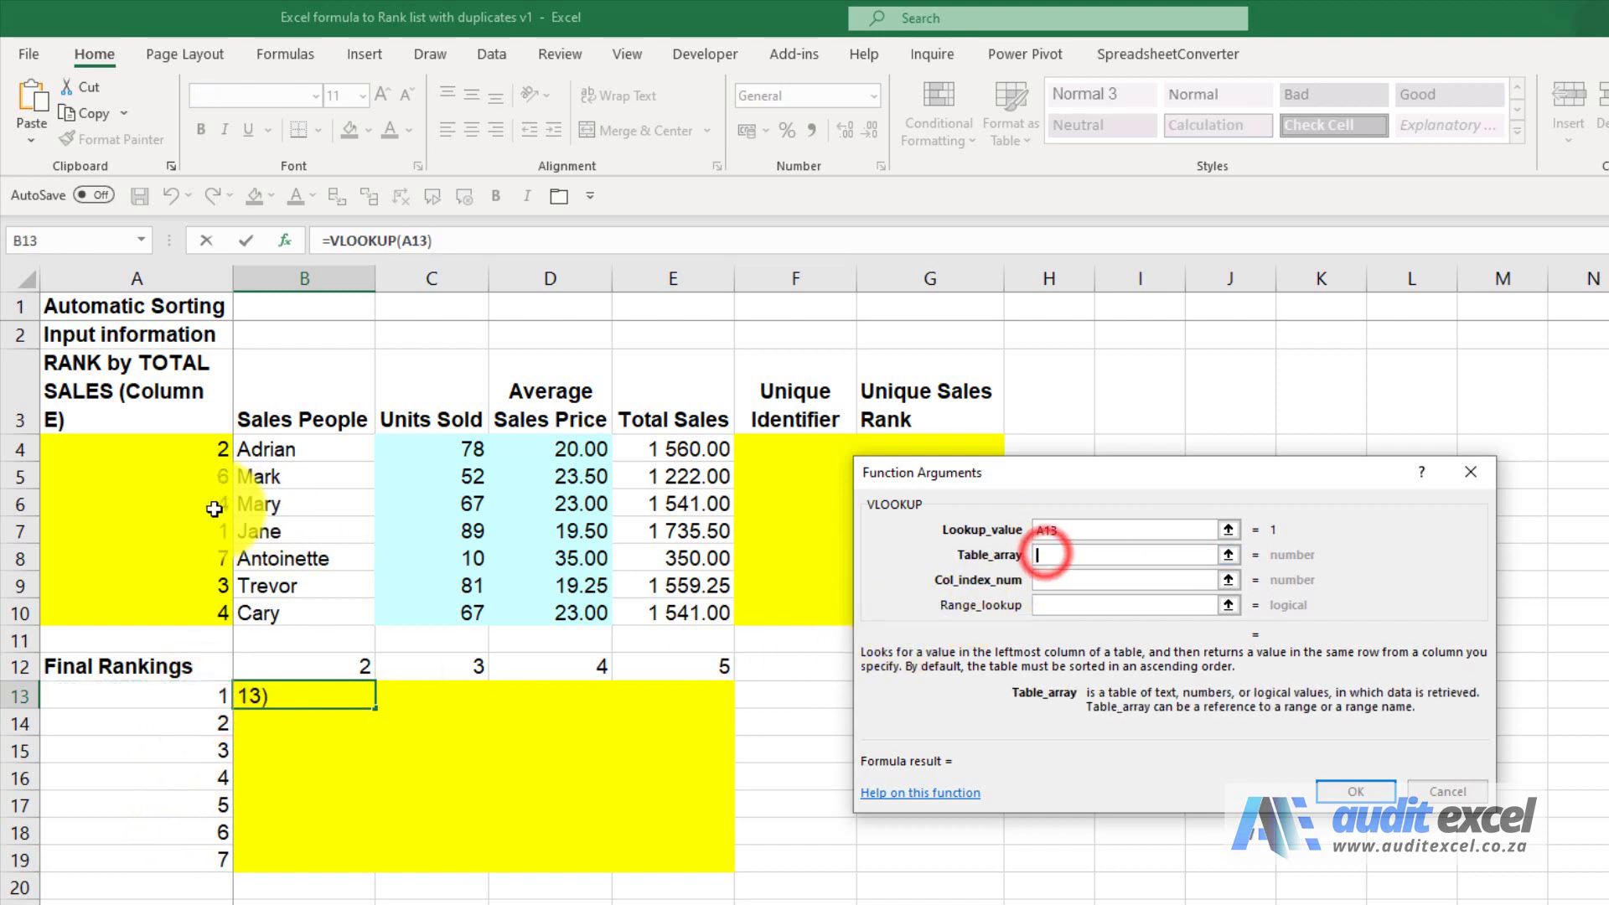
pyautogui.moveTo(198, 449); pyautogui.dragTo(665, 612)
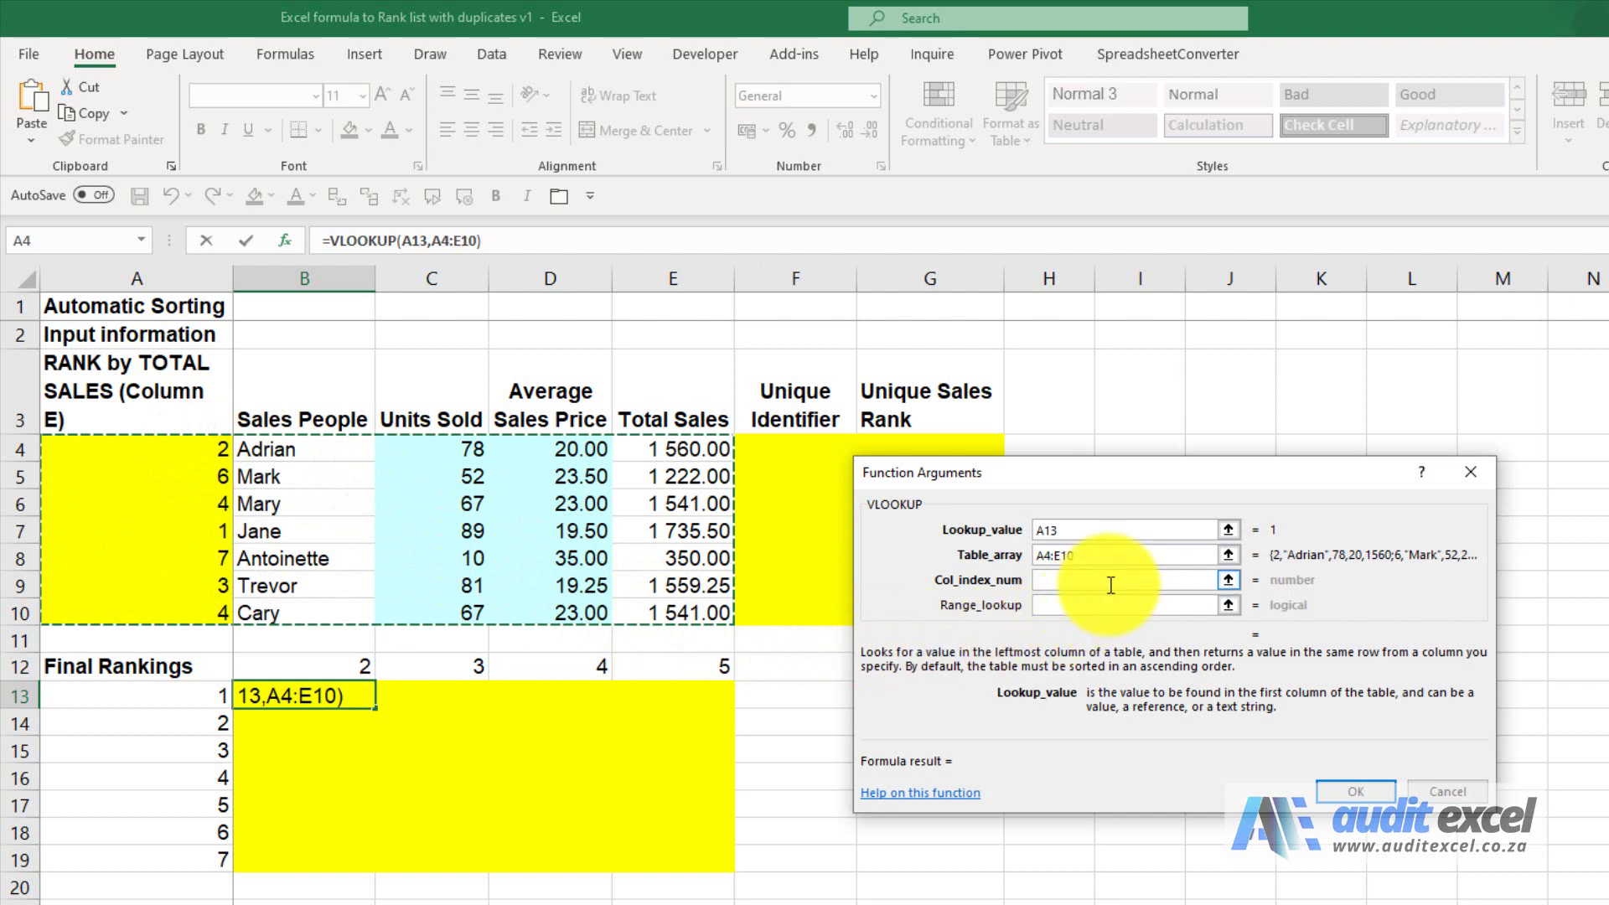
pyautogui.click(1098, 578)
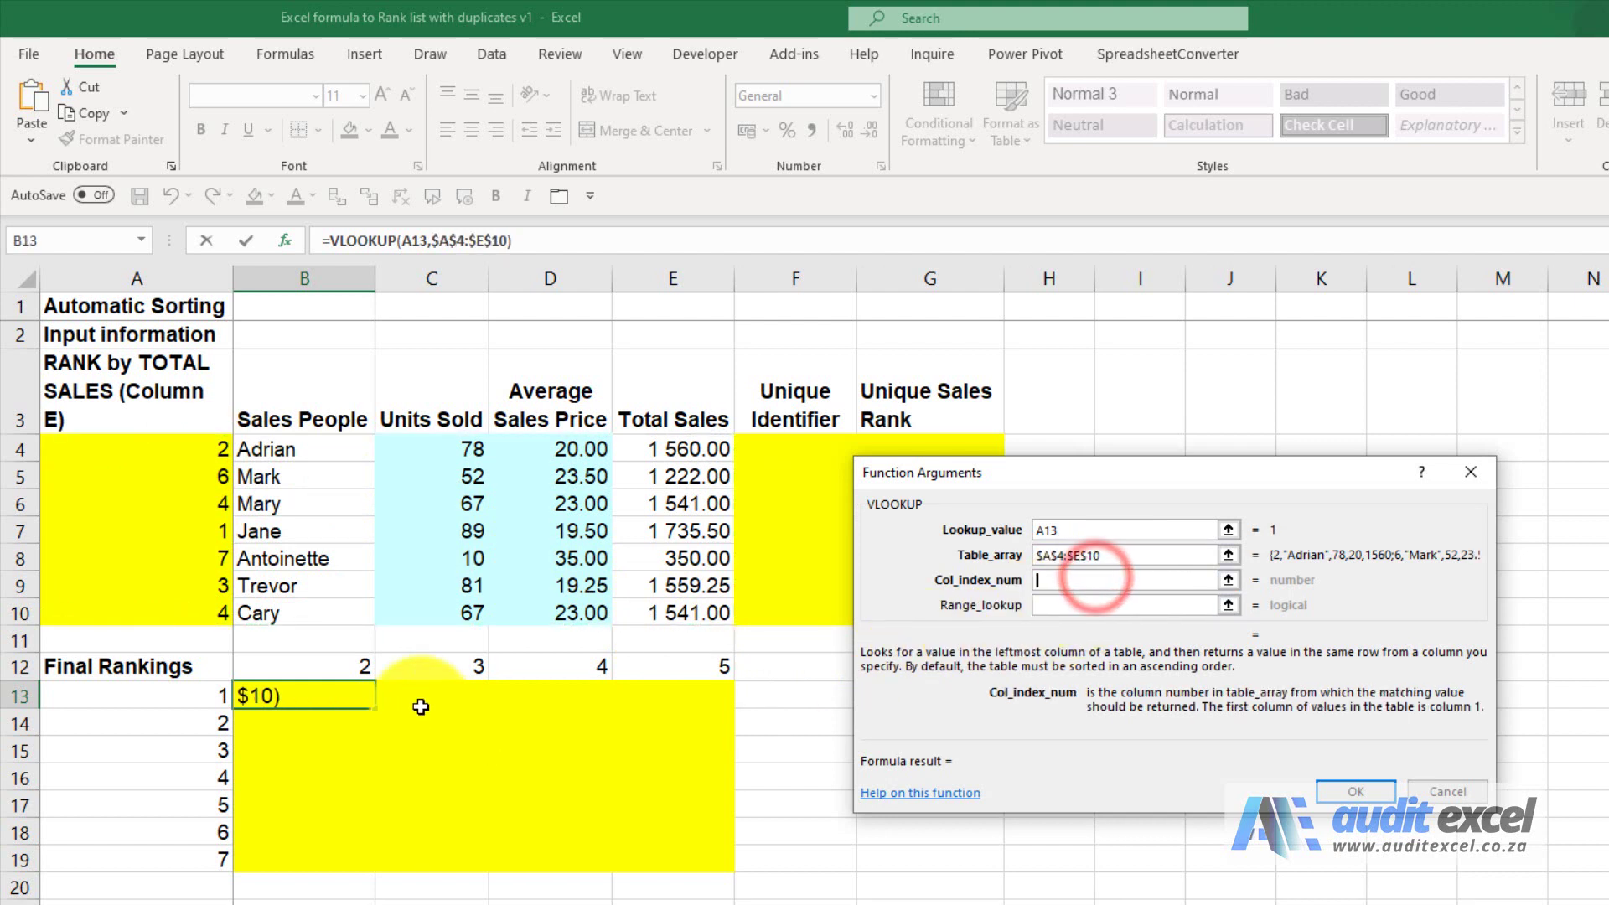
pyautogui.click(318, 664)
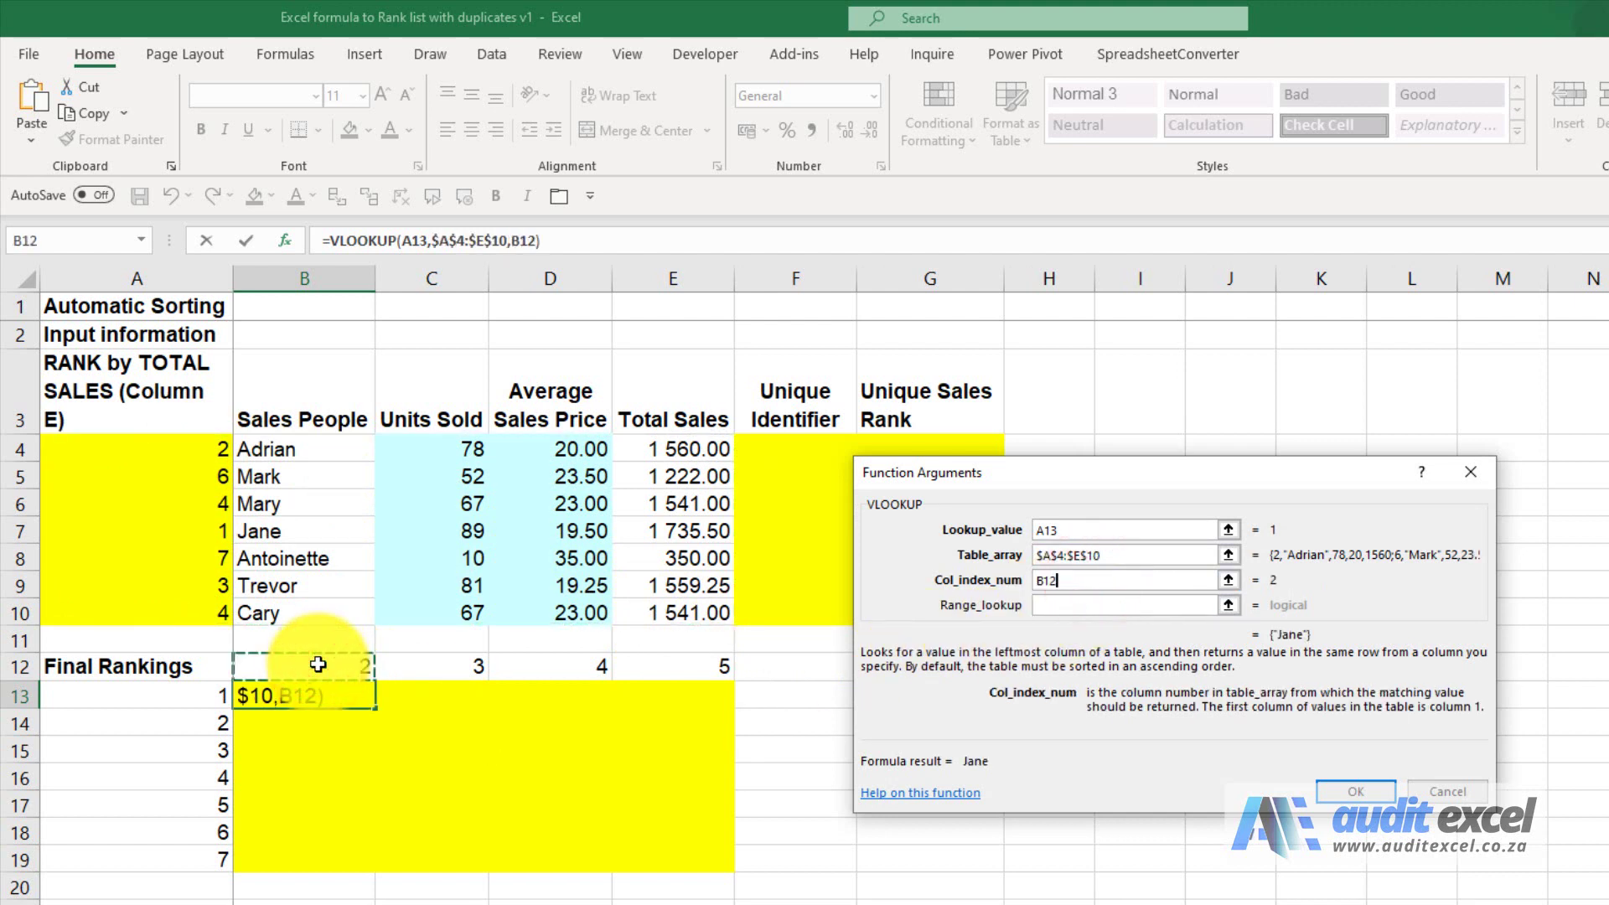
pyautogui.press('F4')
pyautogui.press('F4')
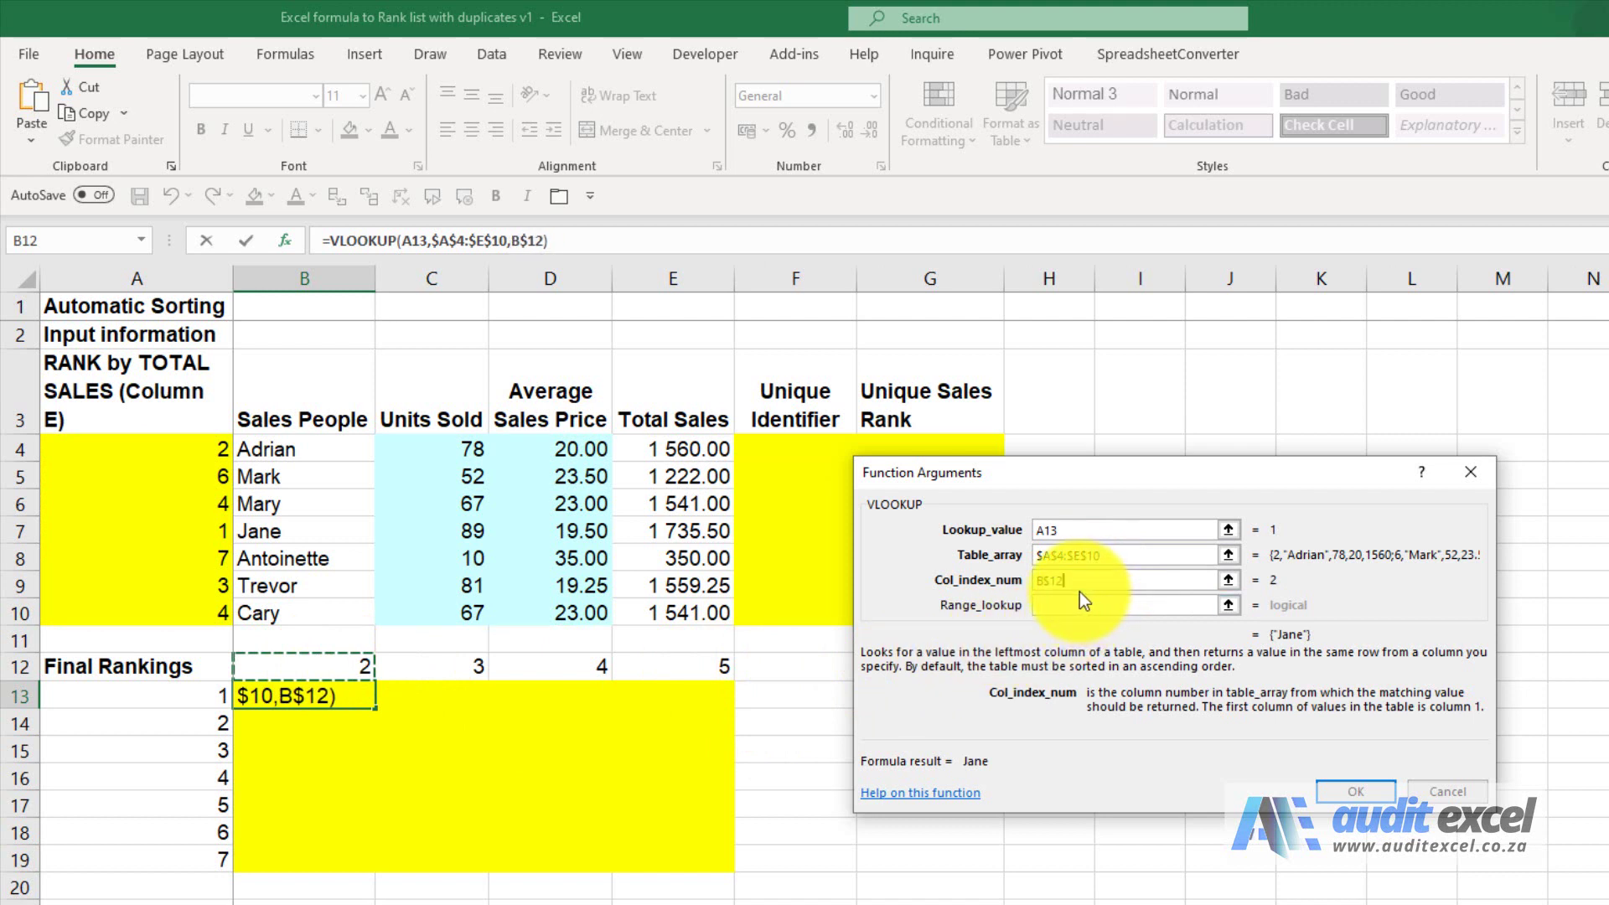
pyautogui.press('F4')
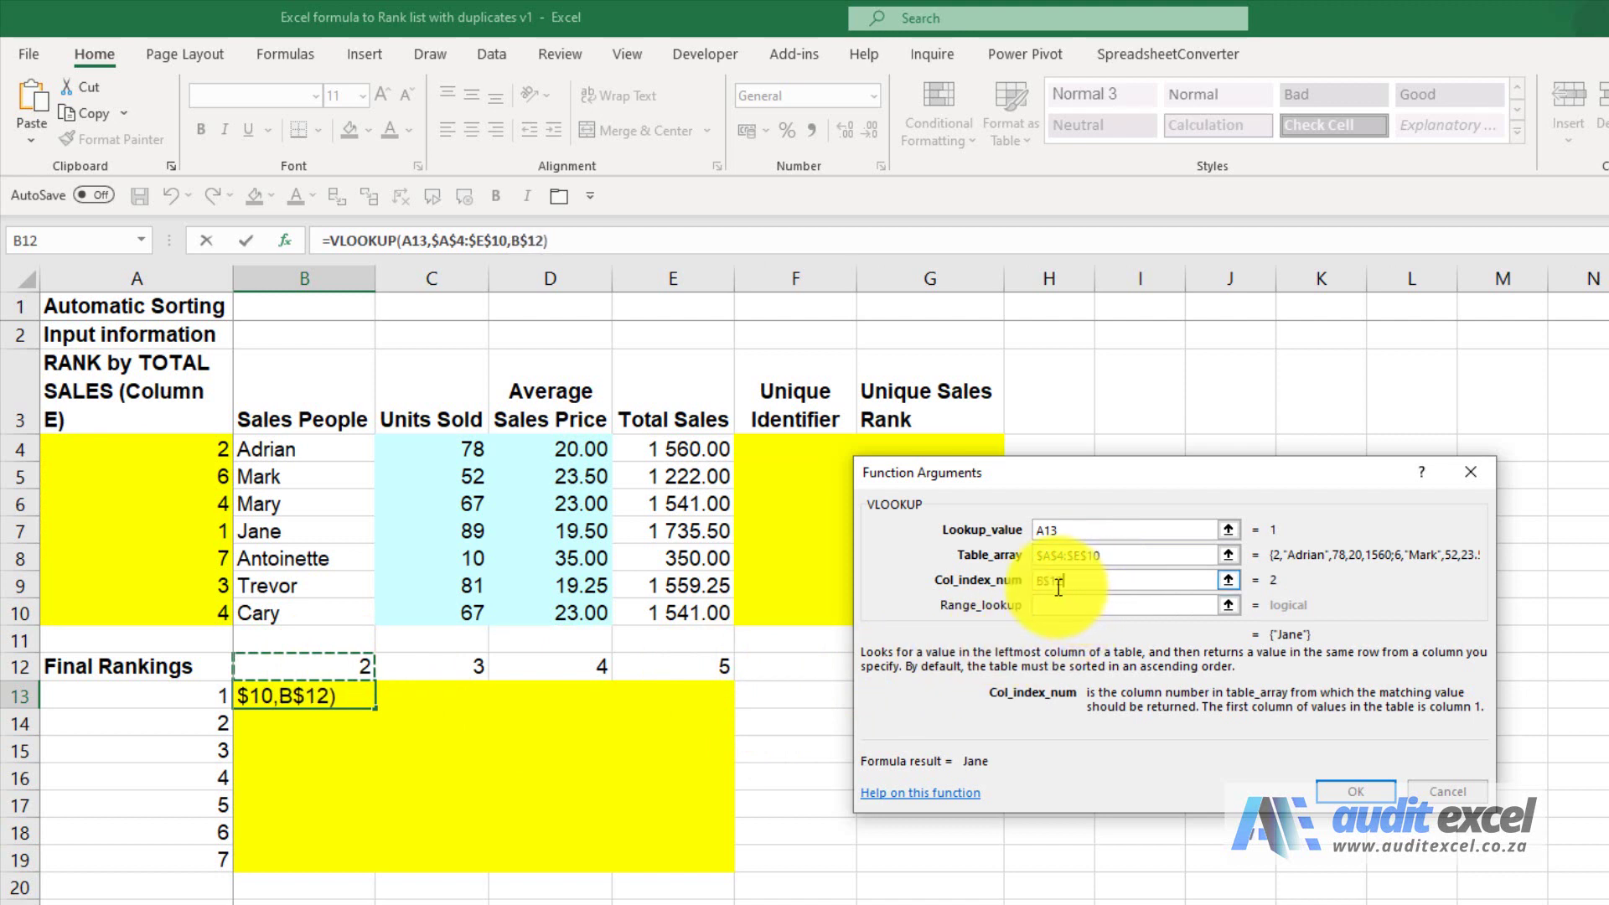
pyautogui.click(1063, 531)
pyautogui.write('$')
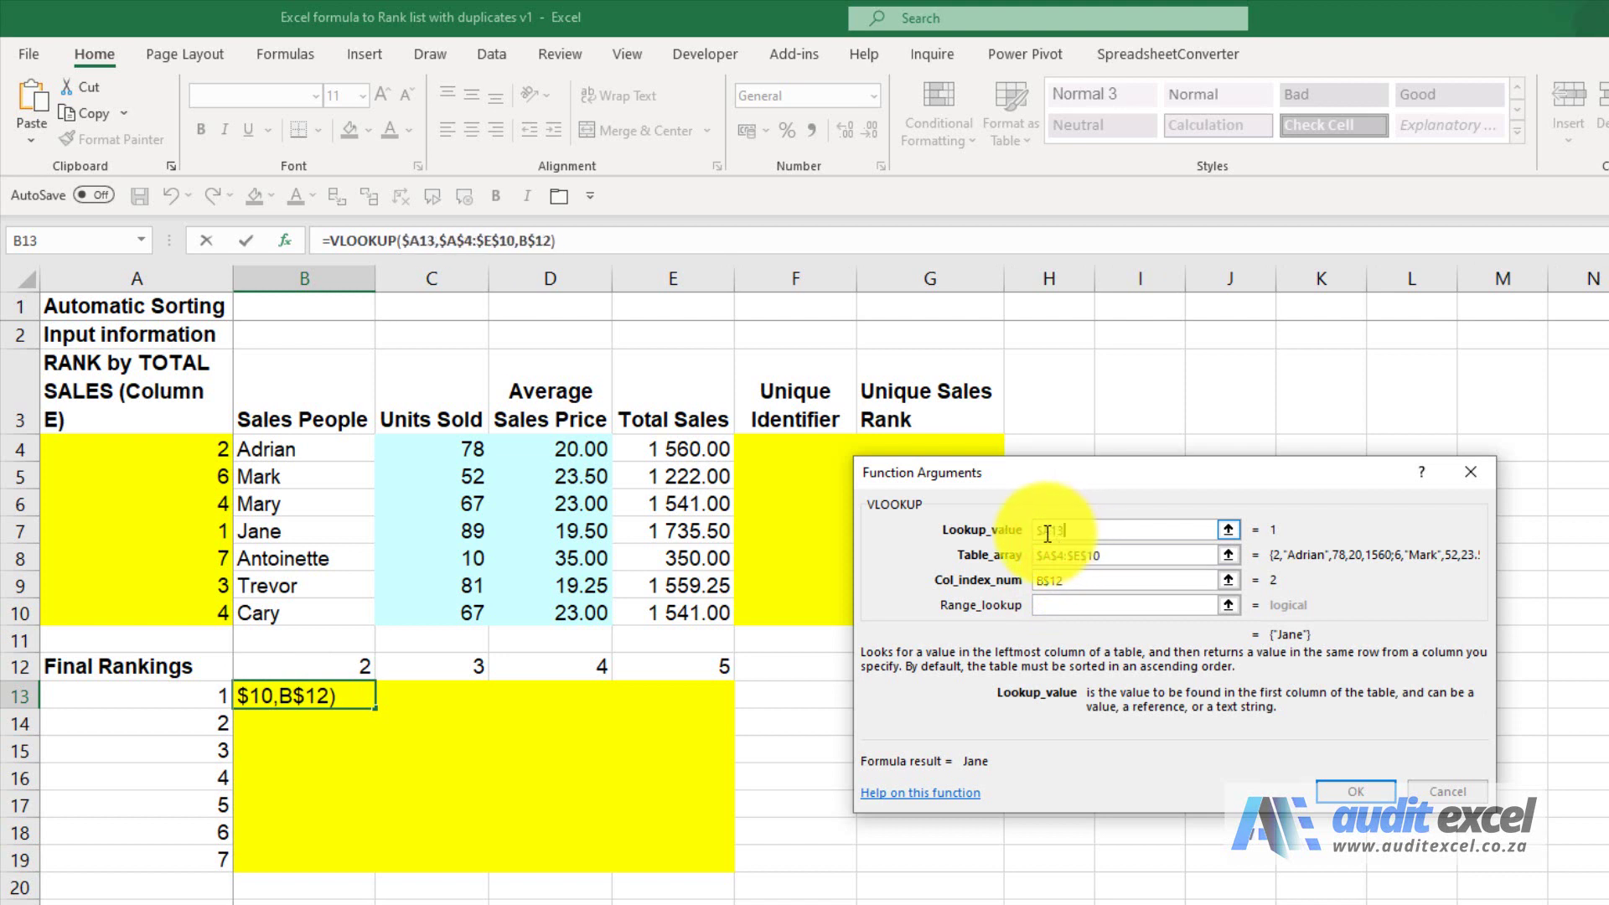
pyautogui.click(1071, 600)
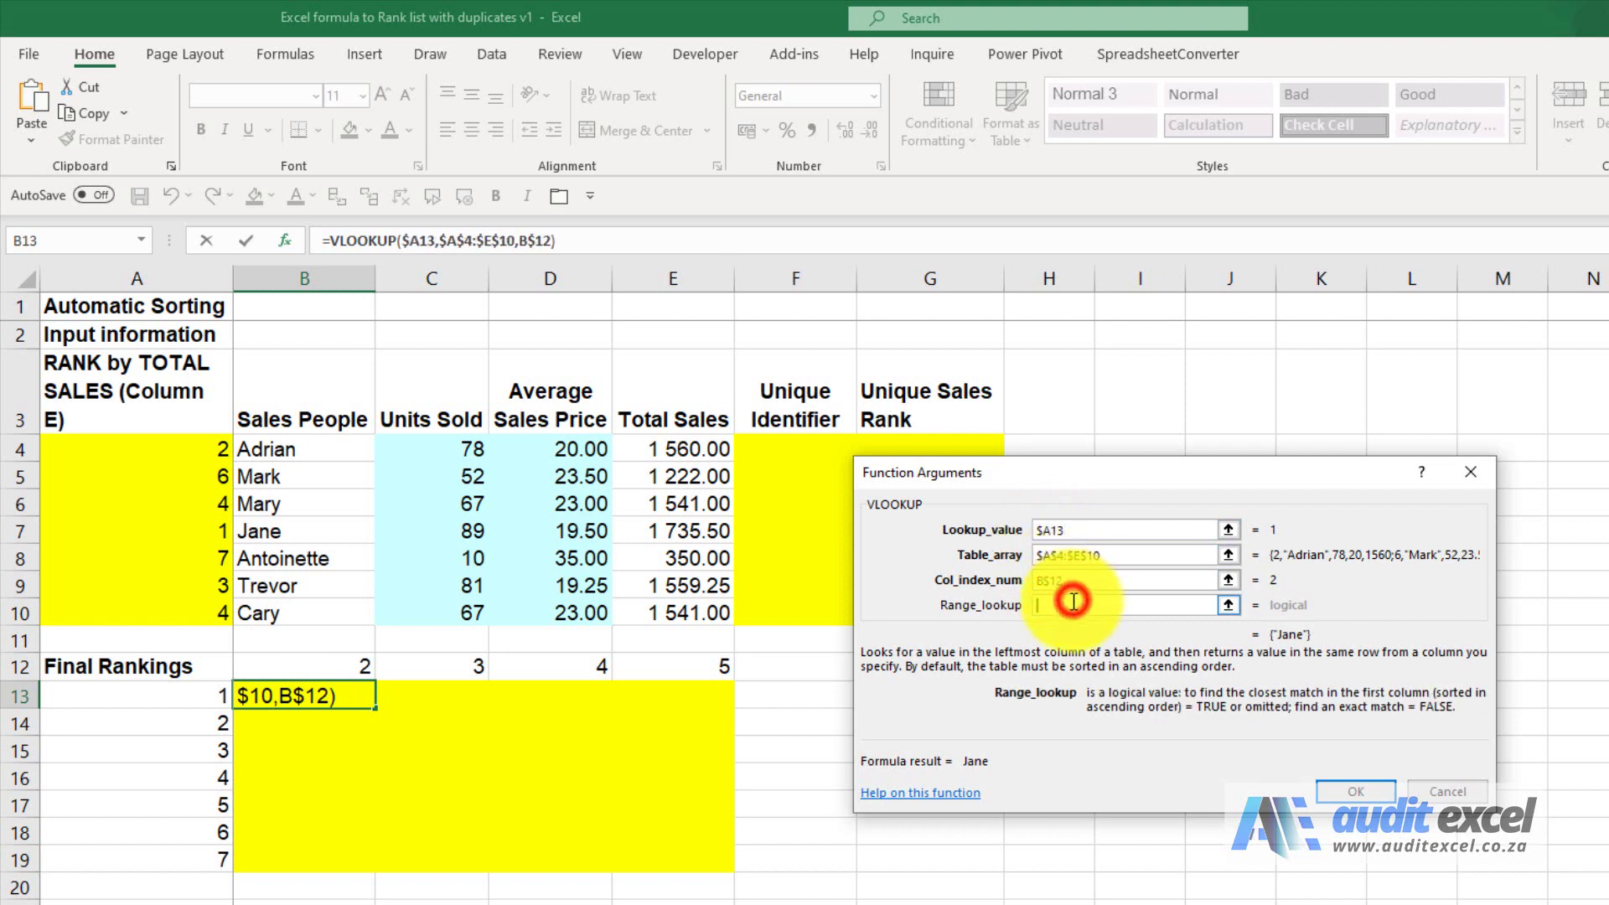
pyautogui.write('false')
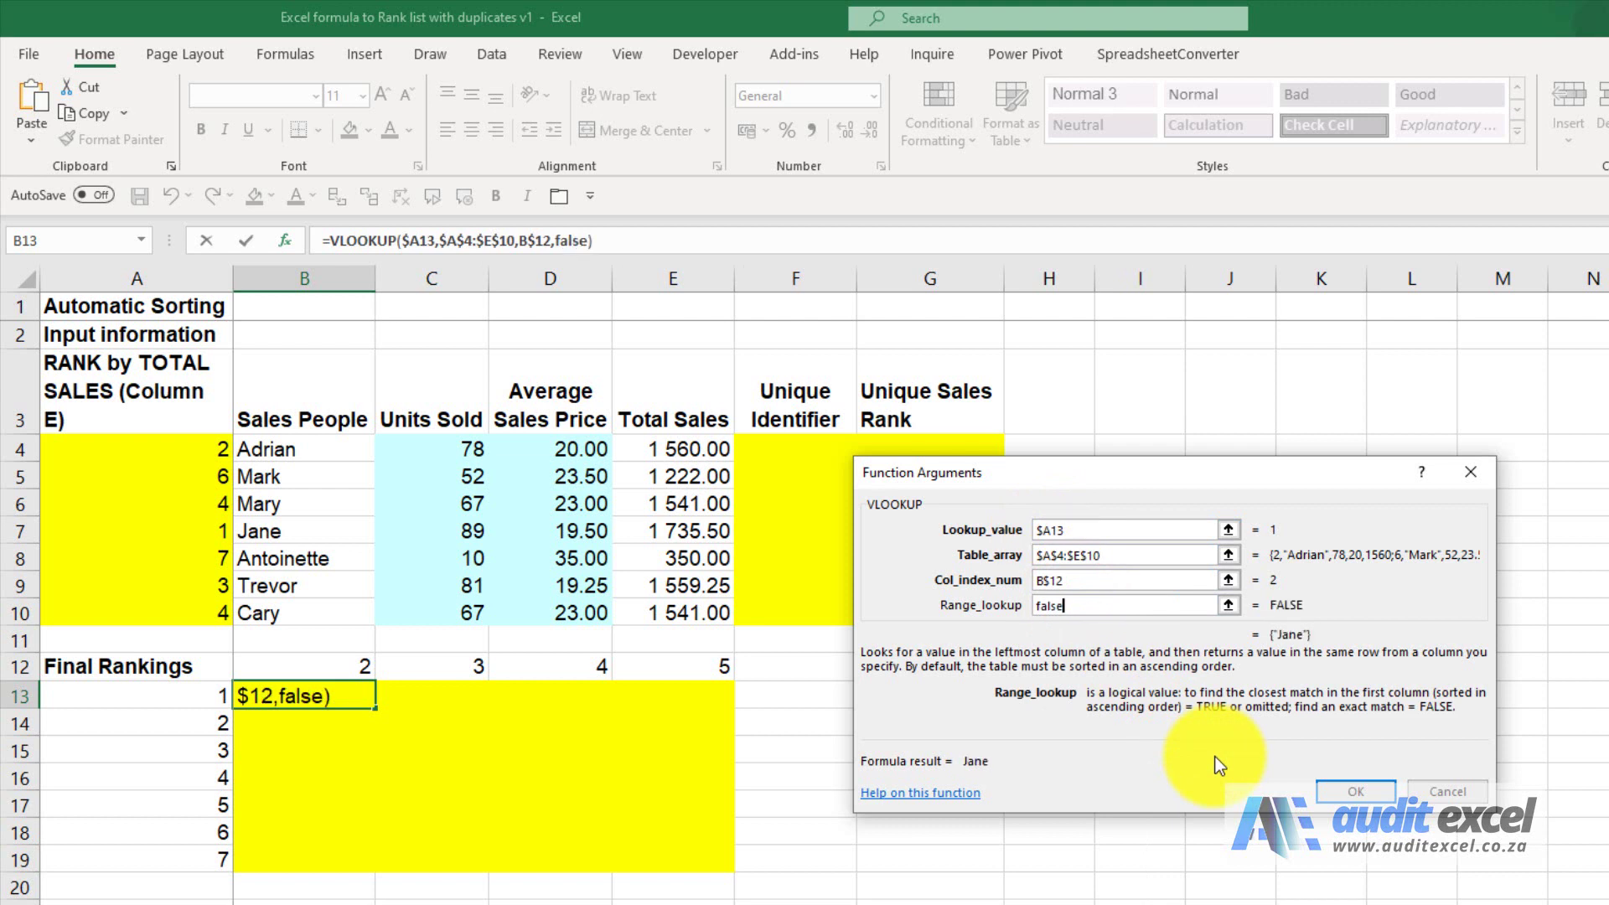
pyautogui.click(1340, 790)
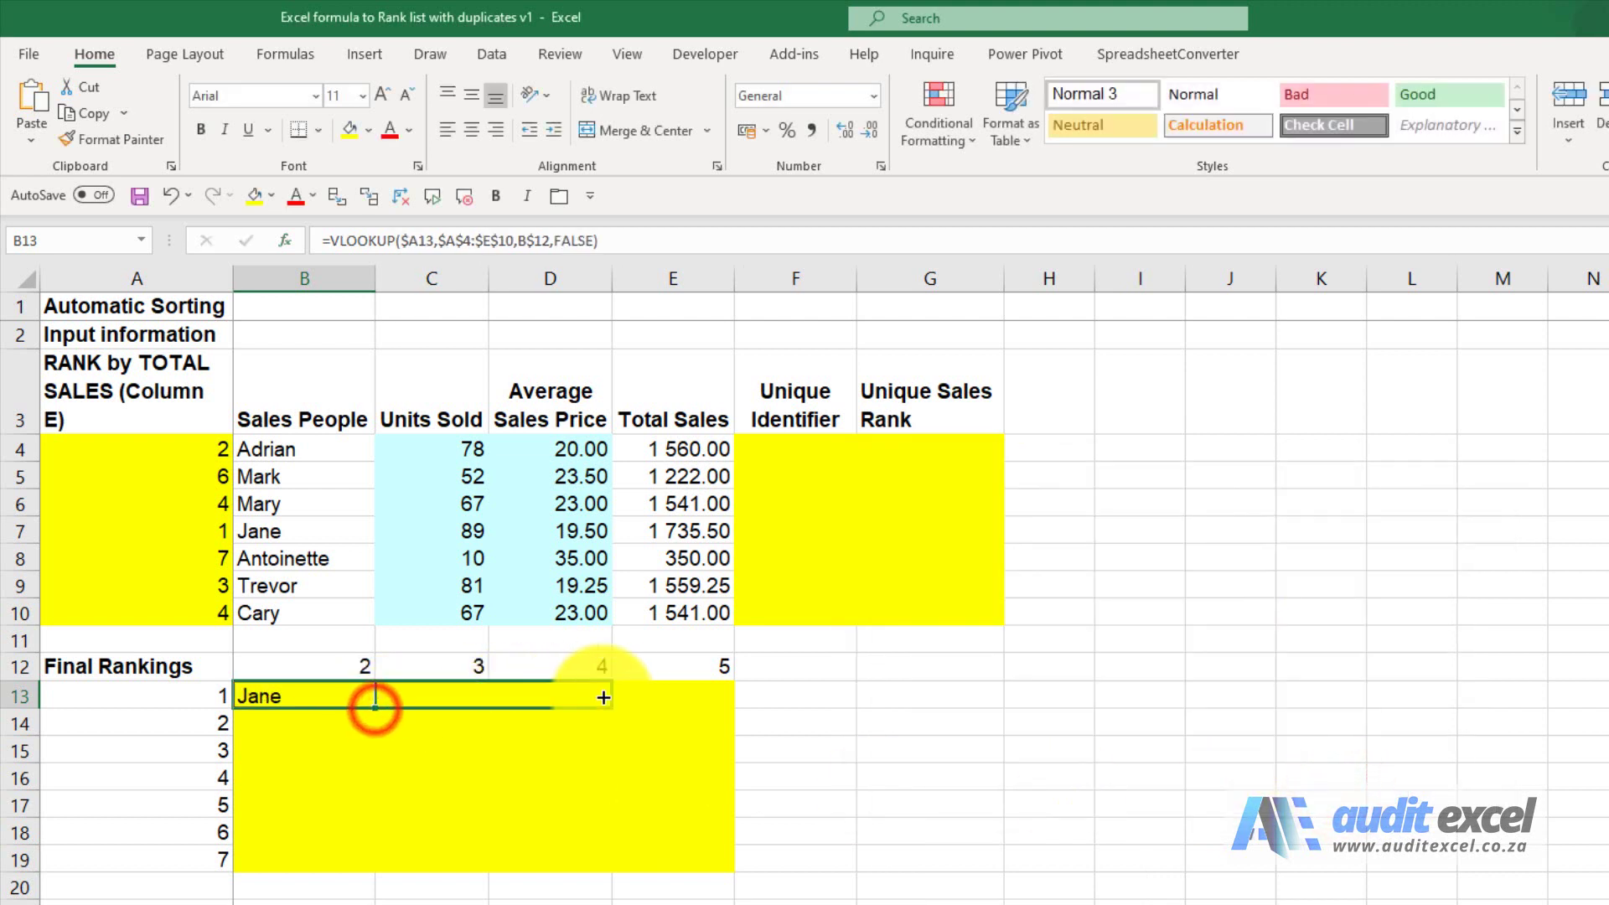
# - Copy the B13 VLOOKUP right to E13, then down to row 19
pyautogui.moveTo(376, 711); pyautogui.dragTo(689, 700)
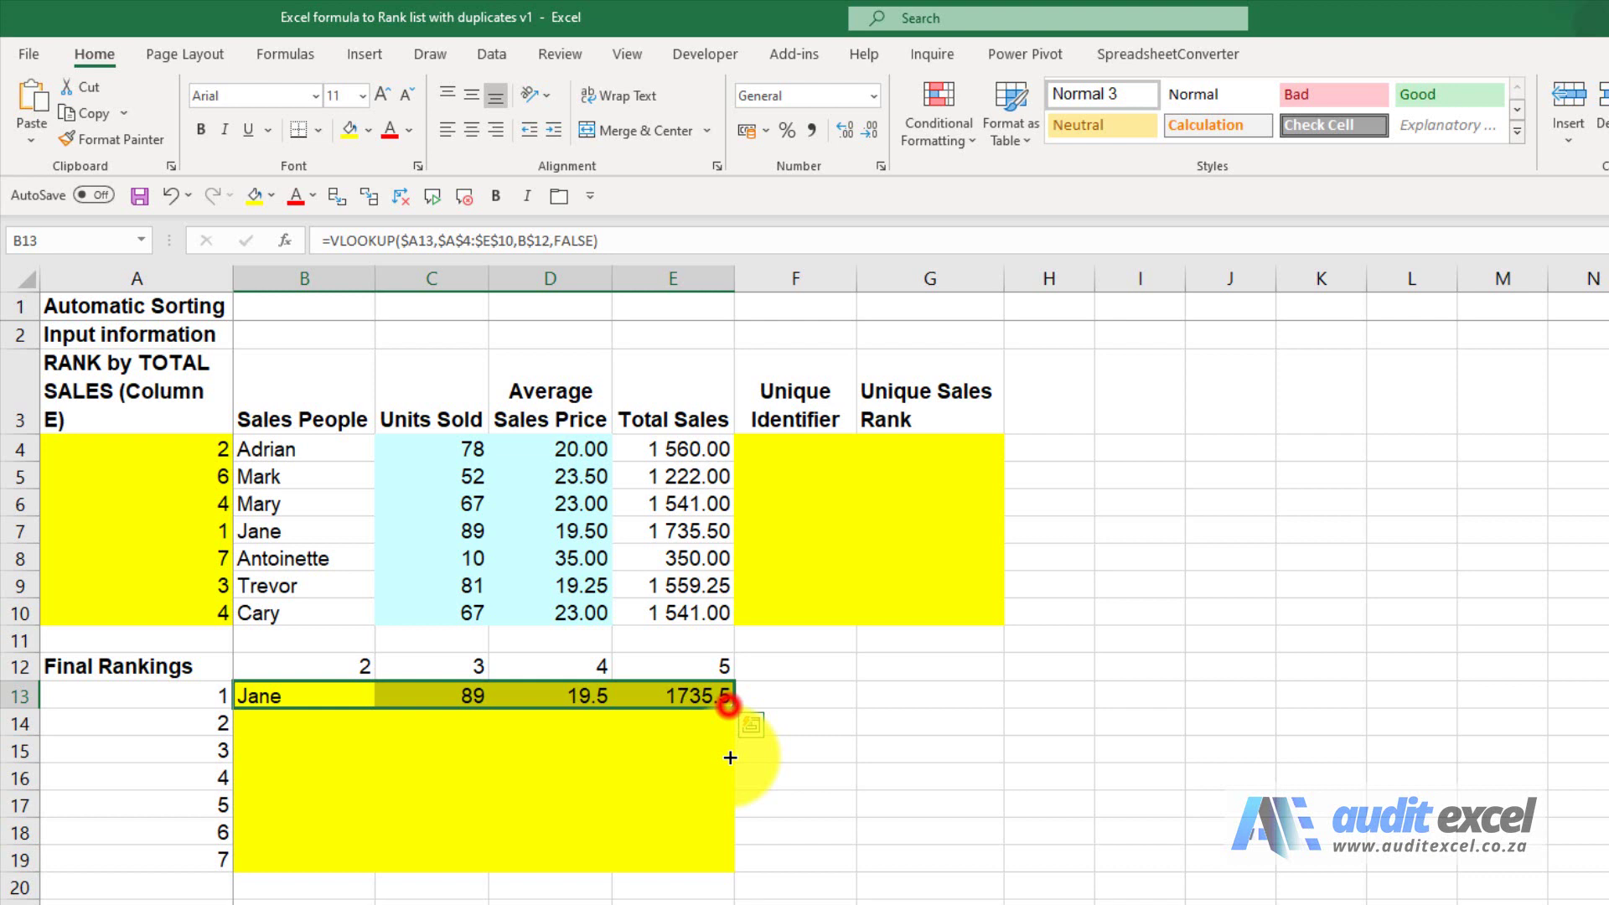
pyautogui.moveTo(730, 708); pyautogui.dragTo(733, 870)
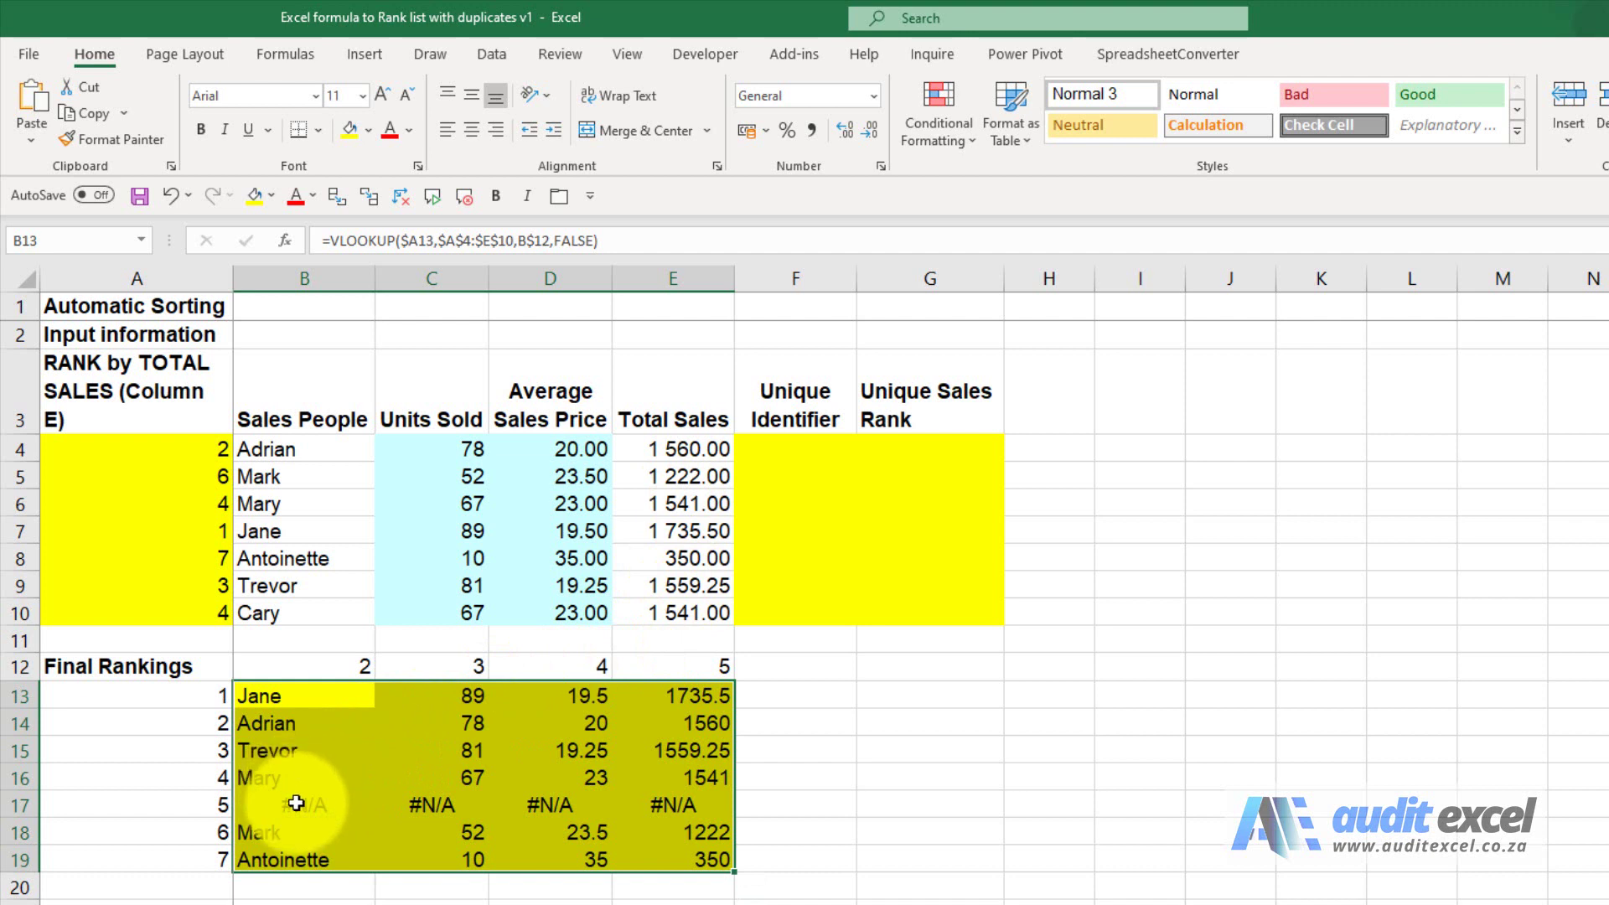
# - Enter 0.00001 as Adrian's unique identifier in F4
pyautogui.click(801, 441)
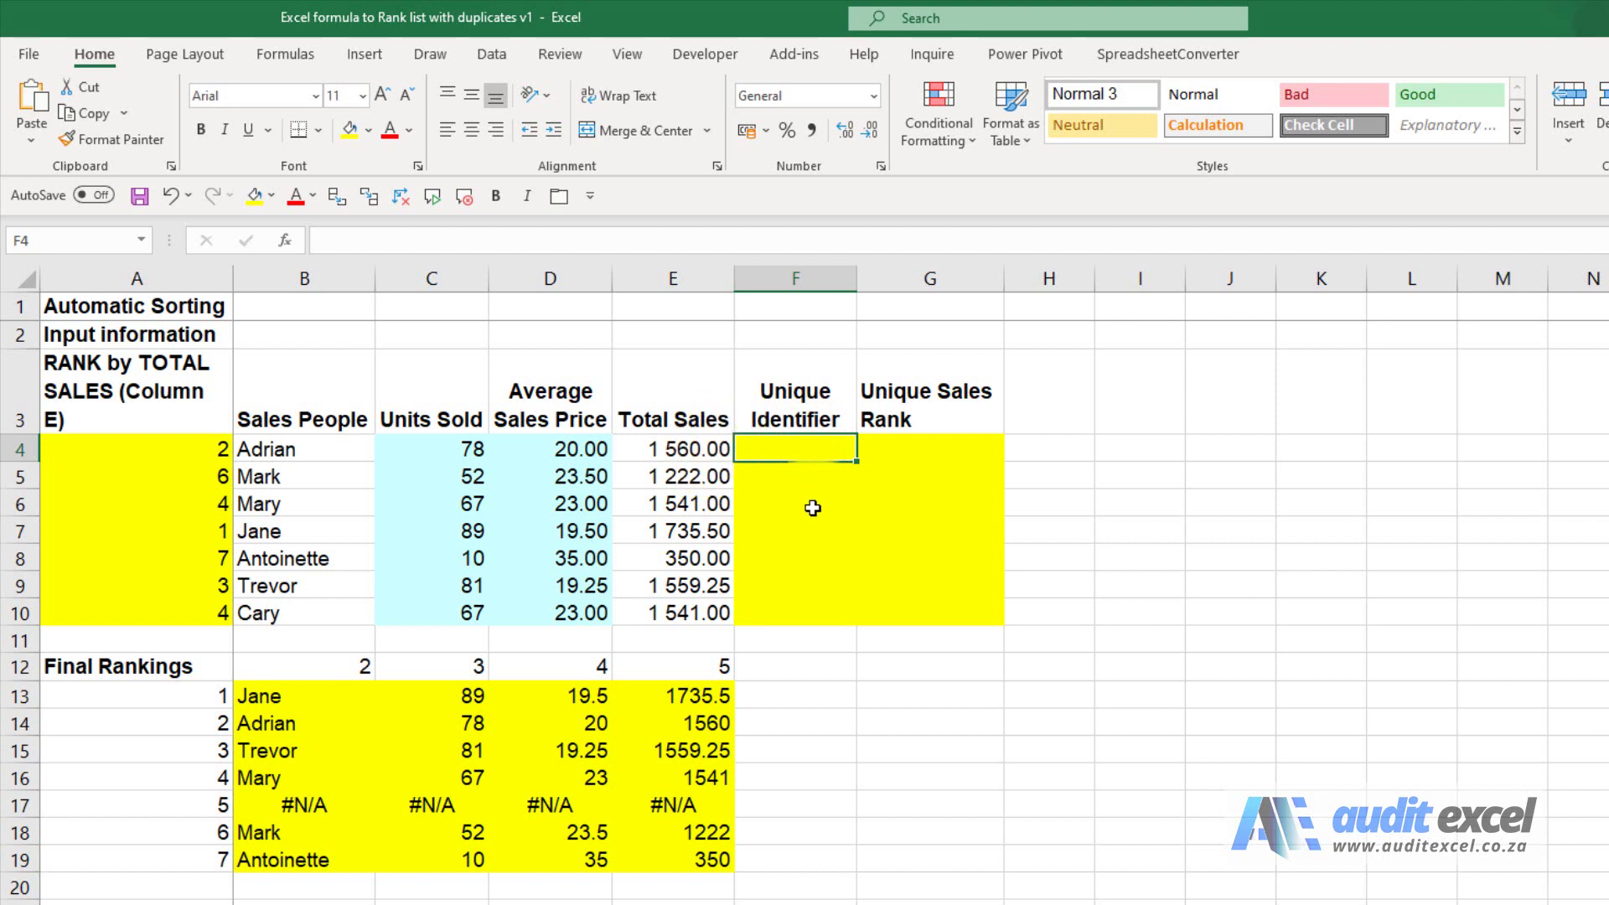
pyautogui.write('0.00001')
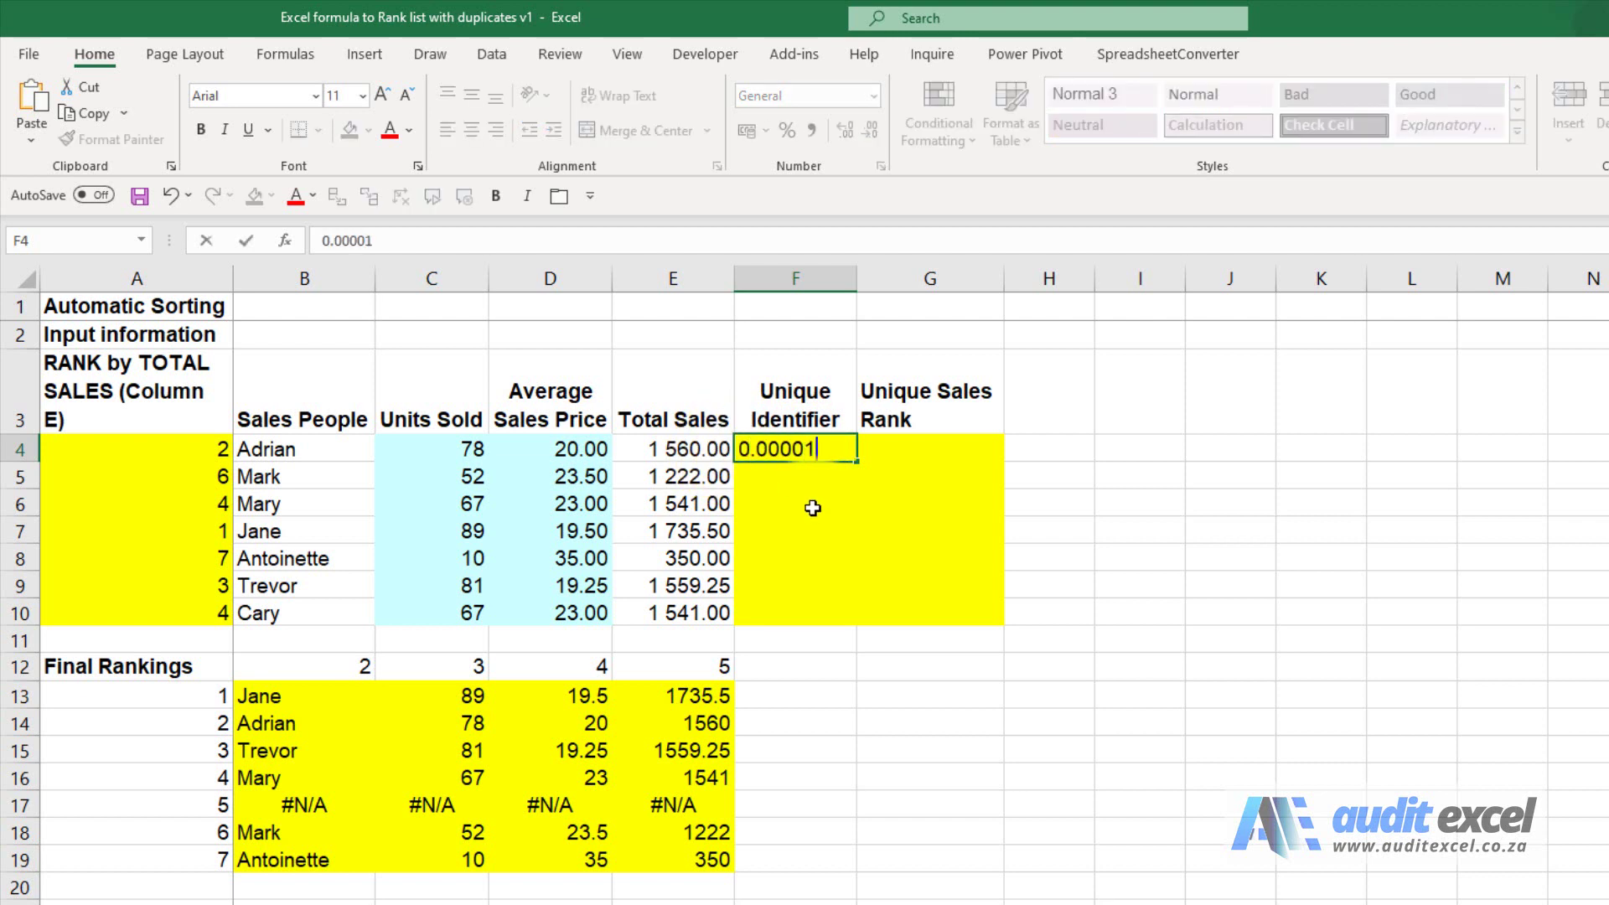
pyautogui.press('Return')
pyautogui.press('Up')
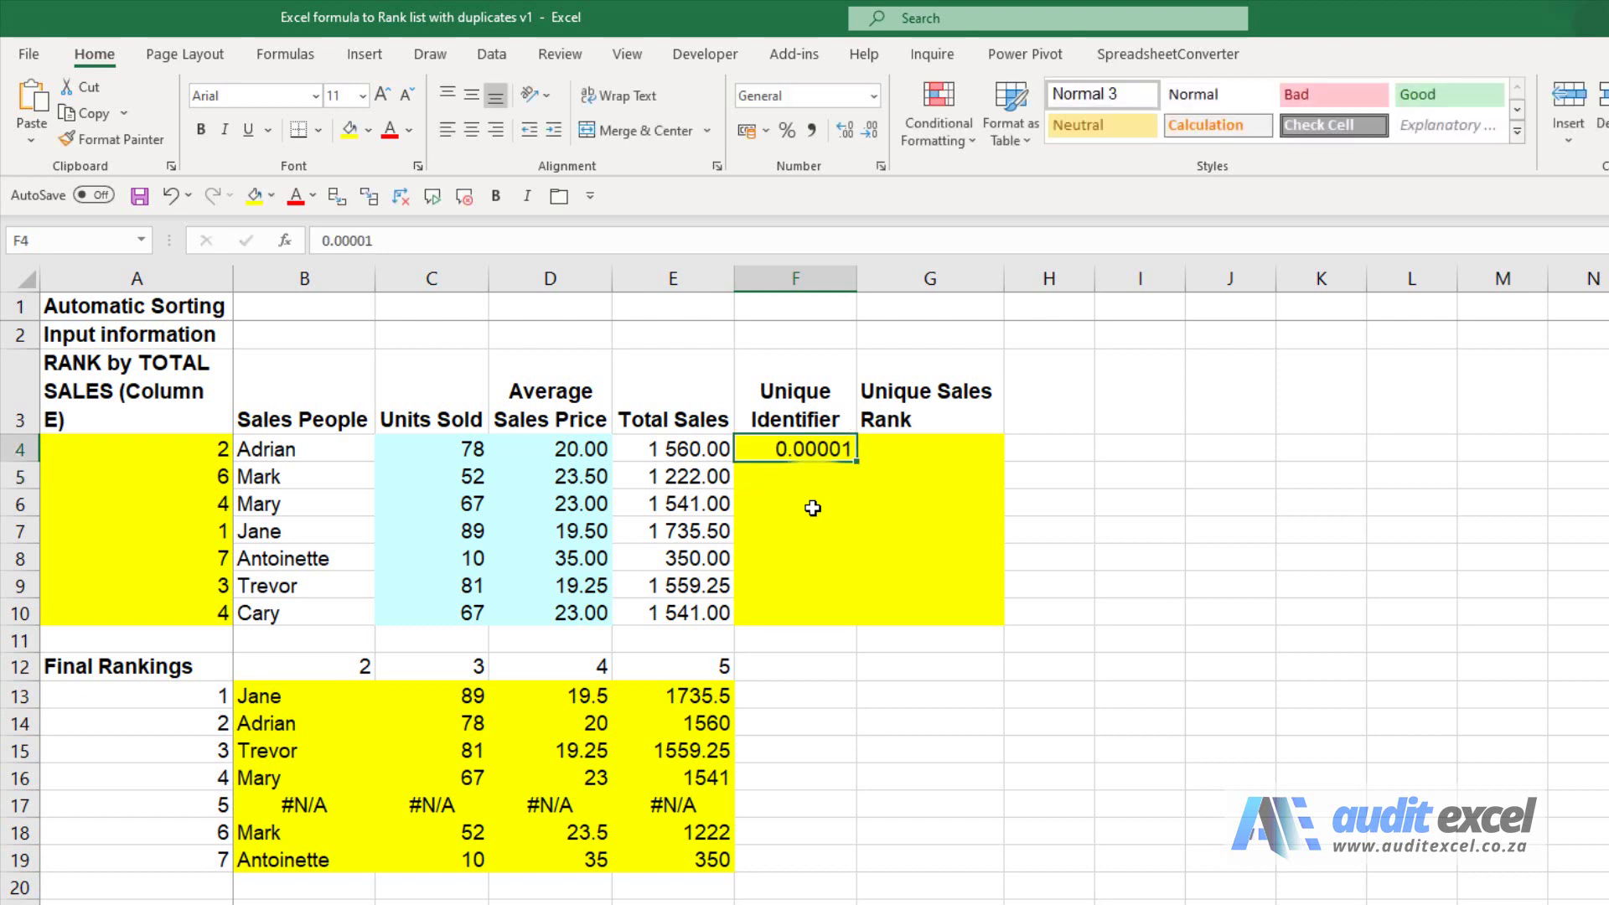
# - Enter =F4+0.00001 in F5 and fill it down to F10
pyautogui.press('Down')
pyautogui.write('=')
pyautogui.press('Up')
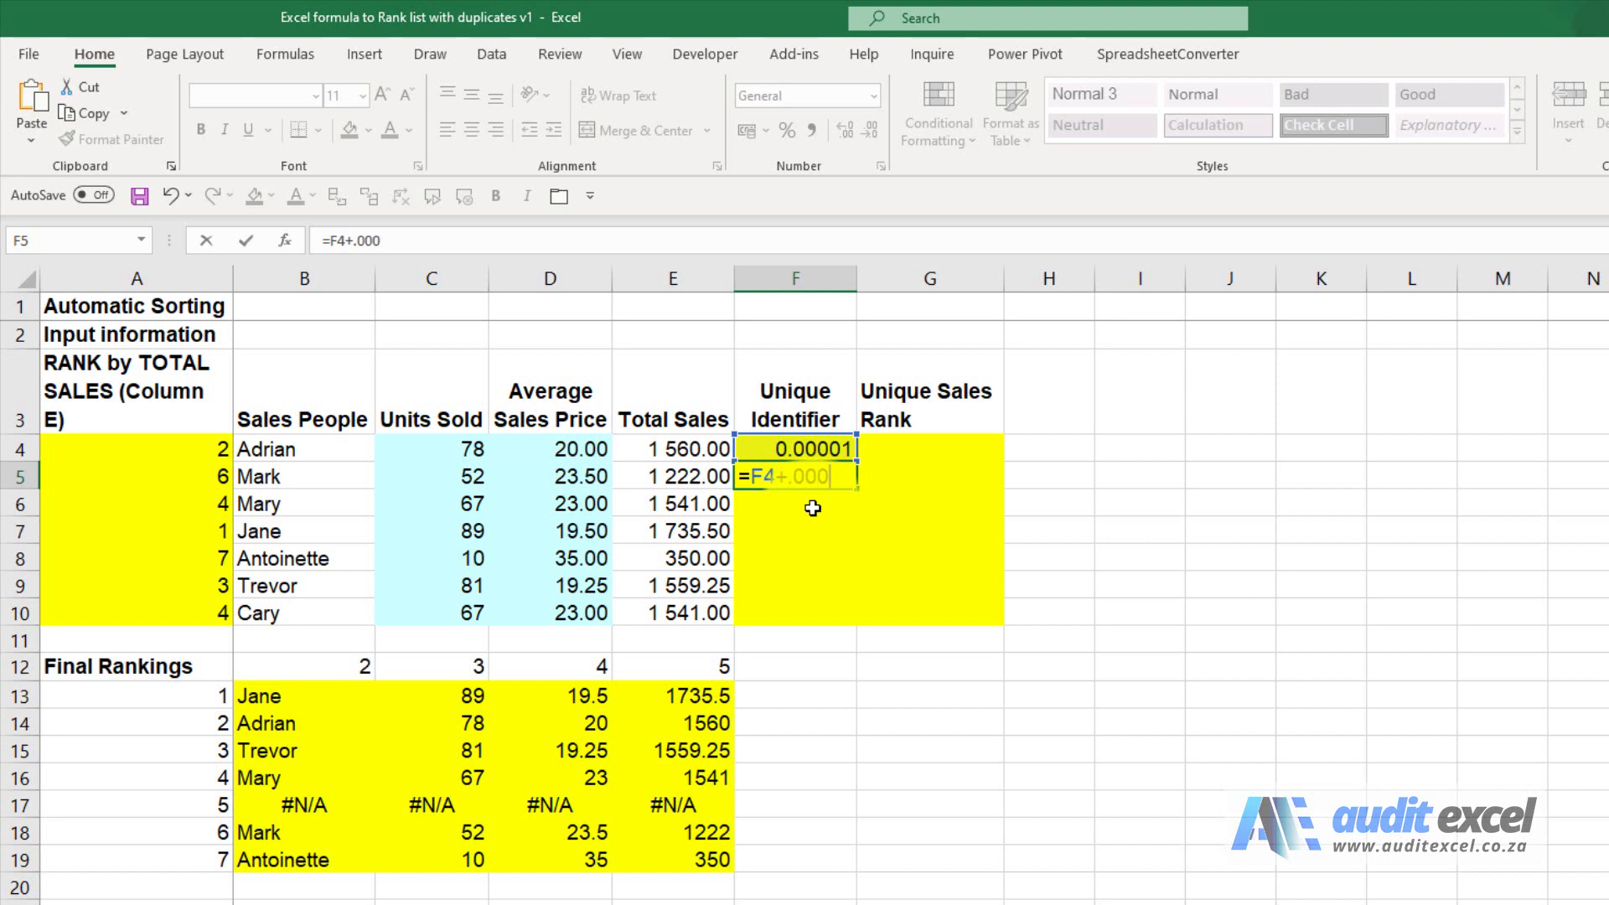
pyautogui.press('Return')
pyautogui.press('Up')
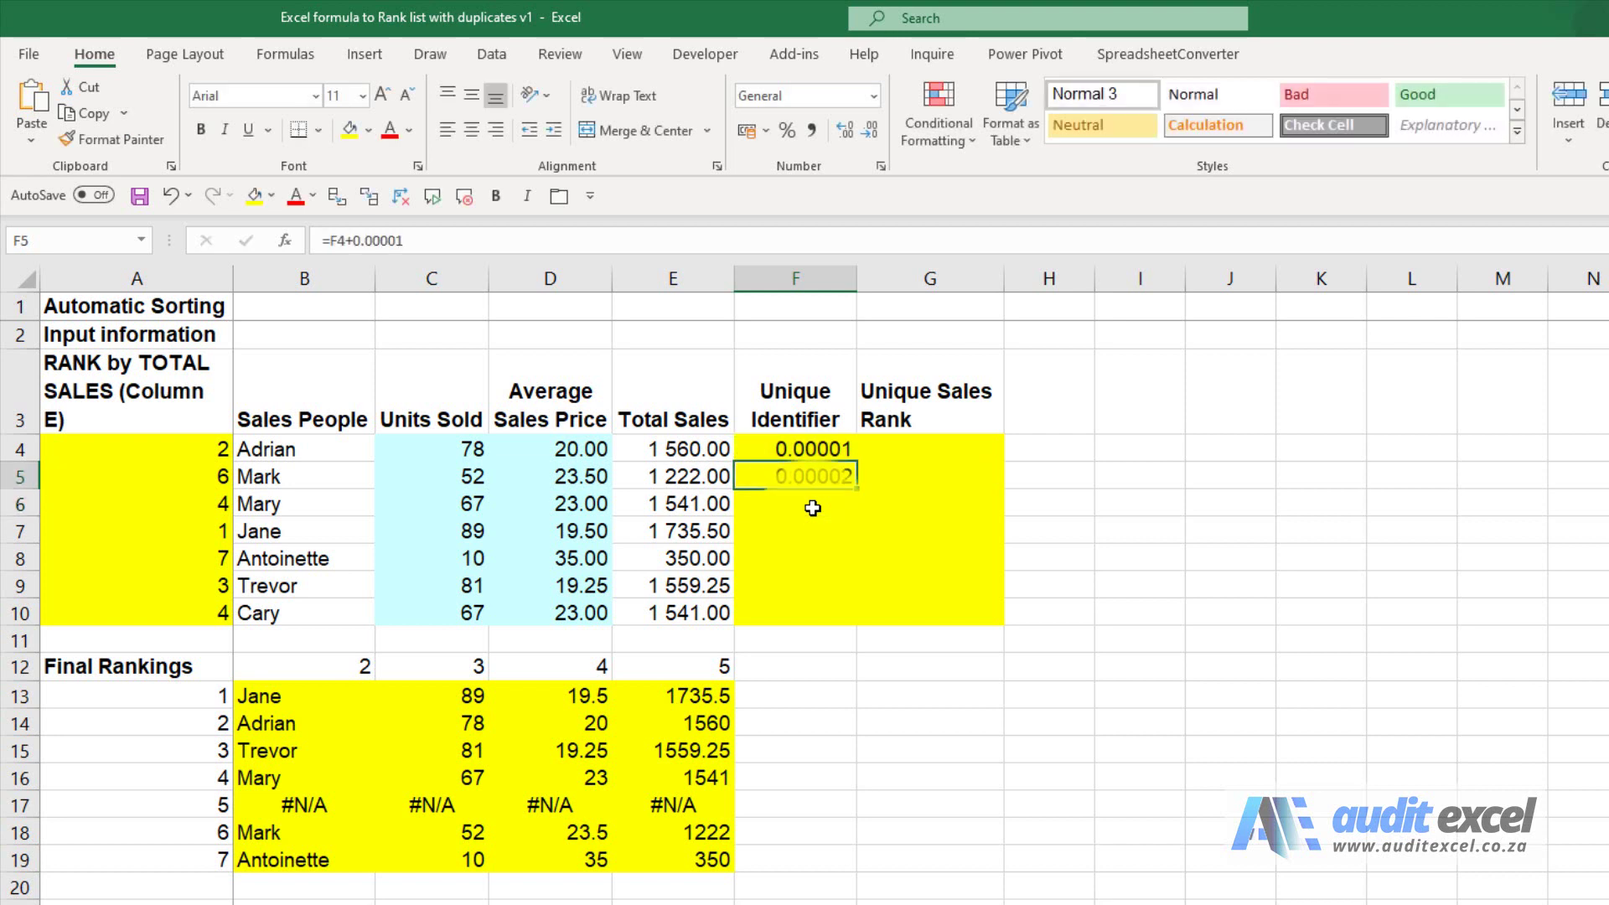
pyautogui.keyDown('shift'); pyautogui.click(795, 612); pyautogui.keyUp('shift')
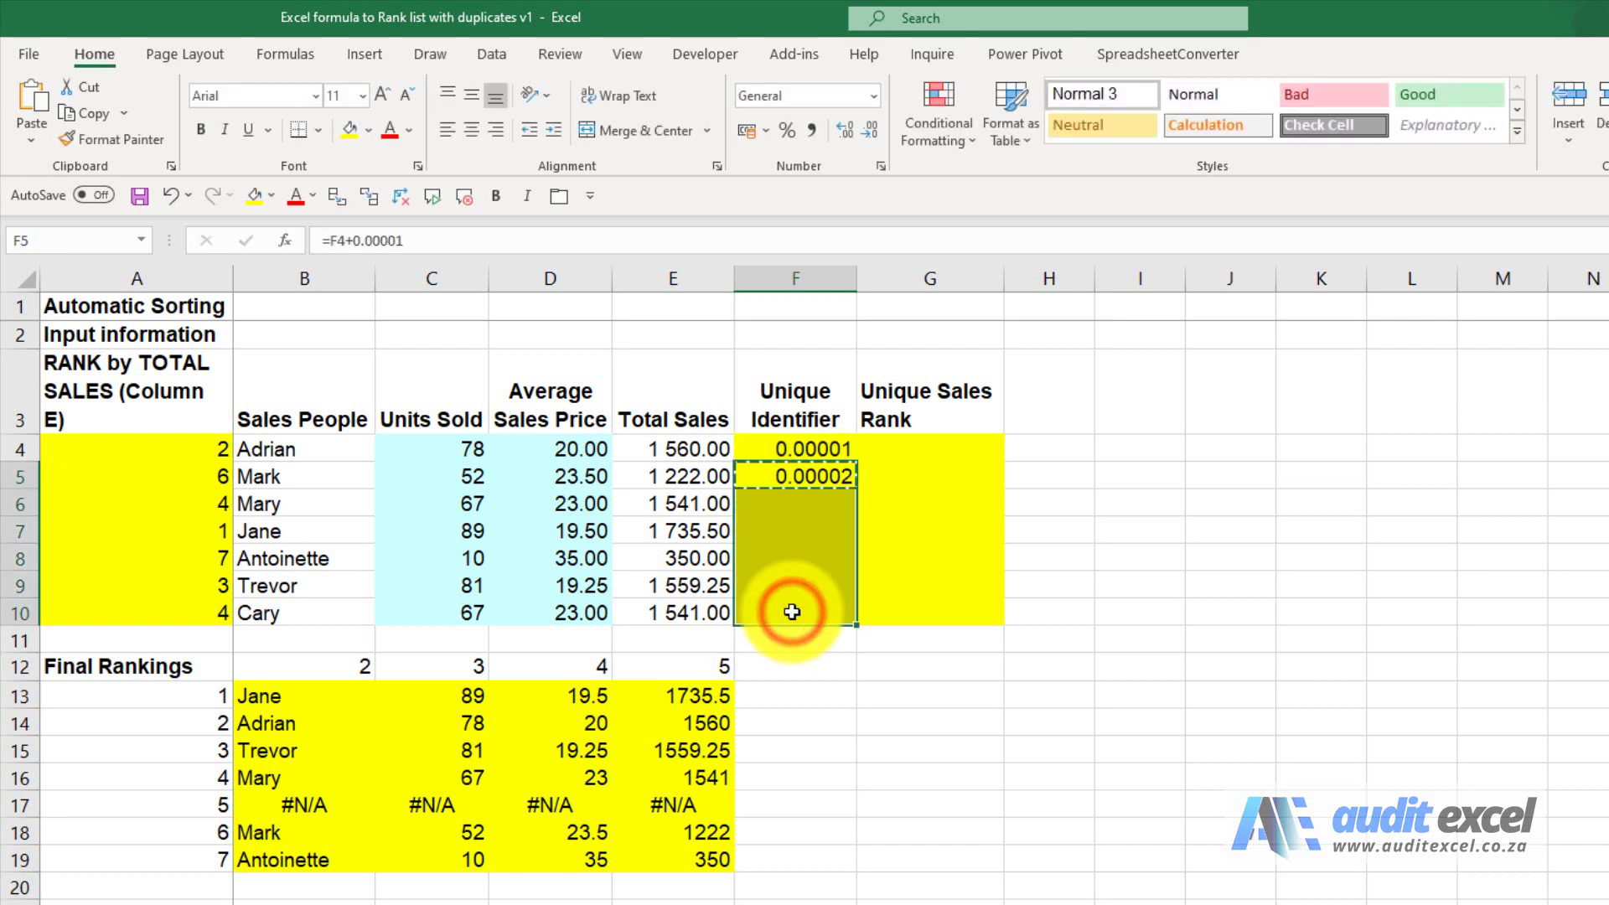
pyautogui.hotkey('ctrl', 'v')
pyautogui.click(805, 449)
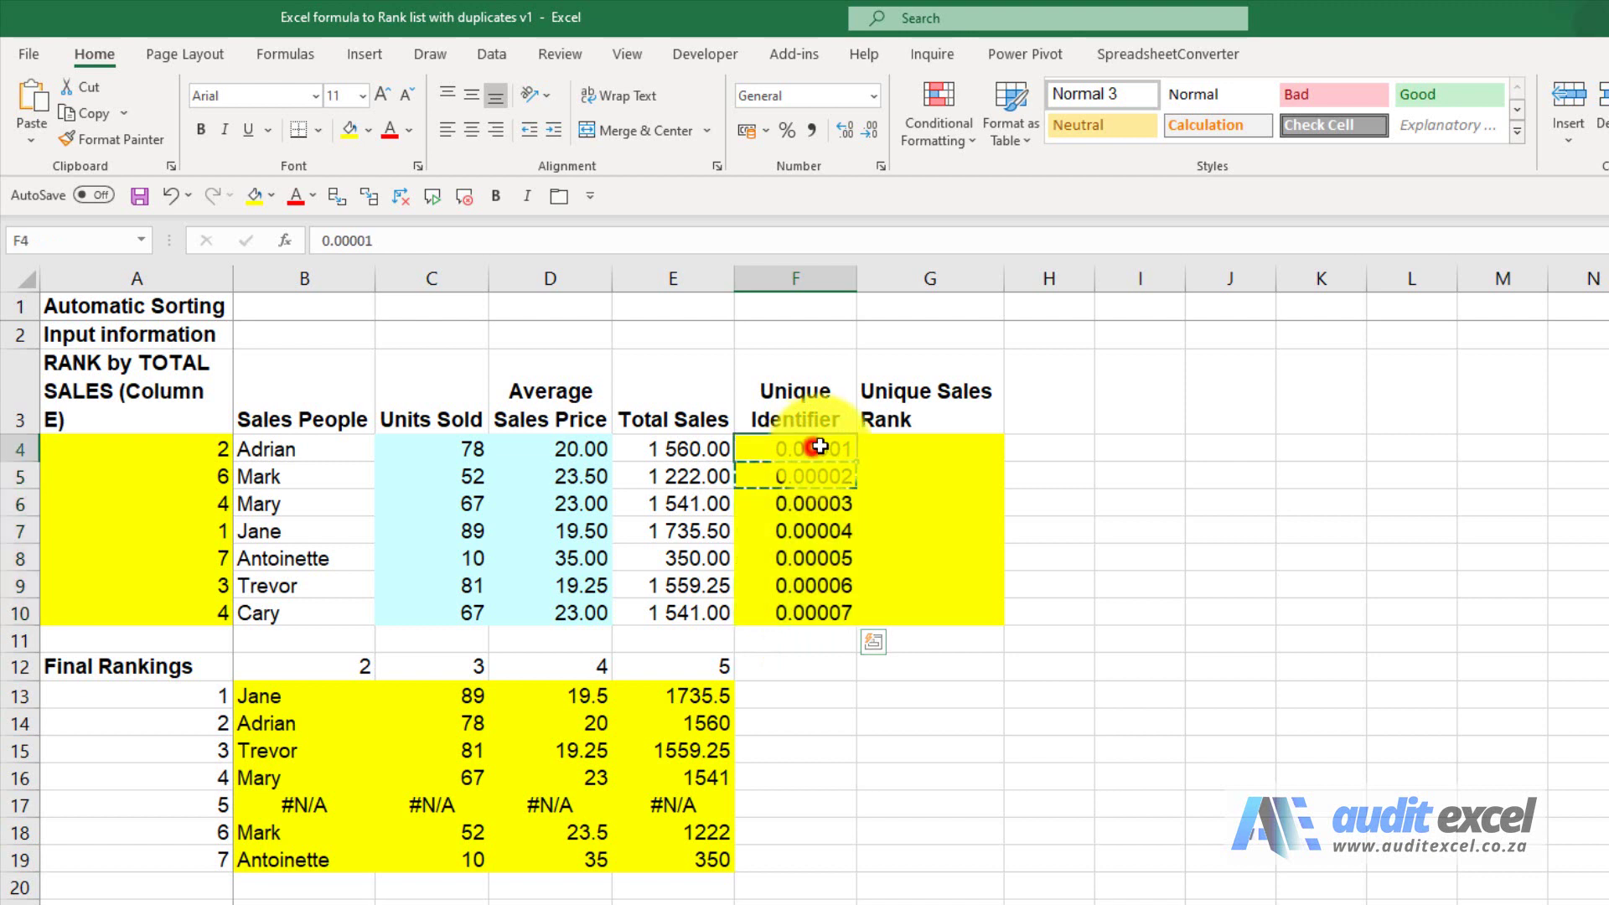
# - Enter =E4+F4 in G4 and fill it down to G10
pyautogui.click(908, 448)
pyautogui.write('=')
pyautogui.press('Left')
pyautogui.press('Left')
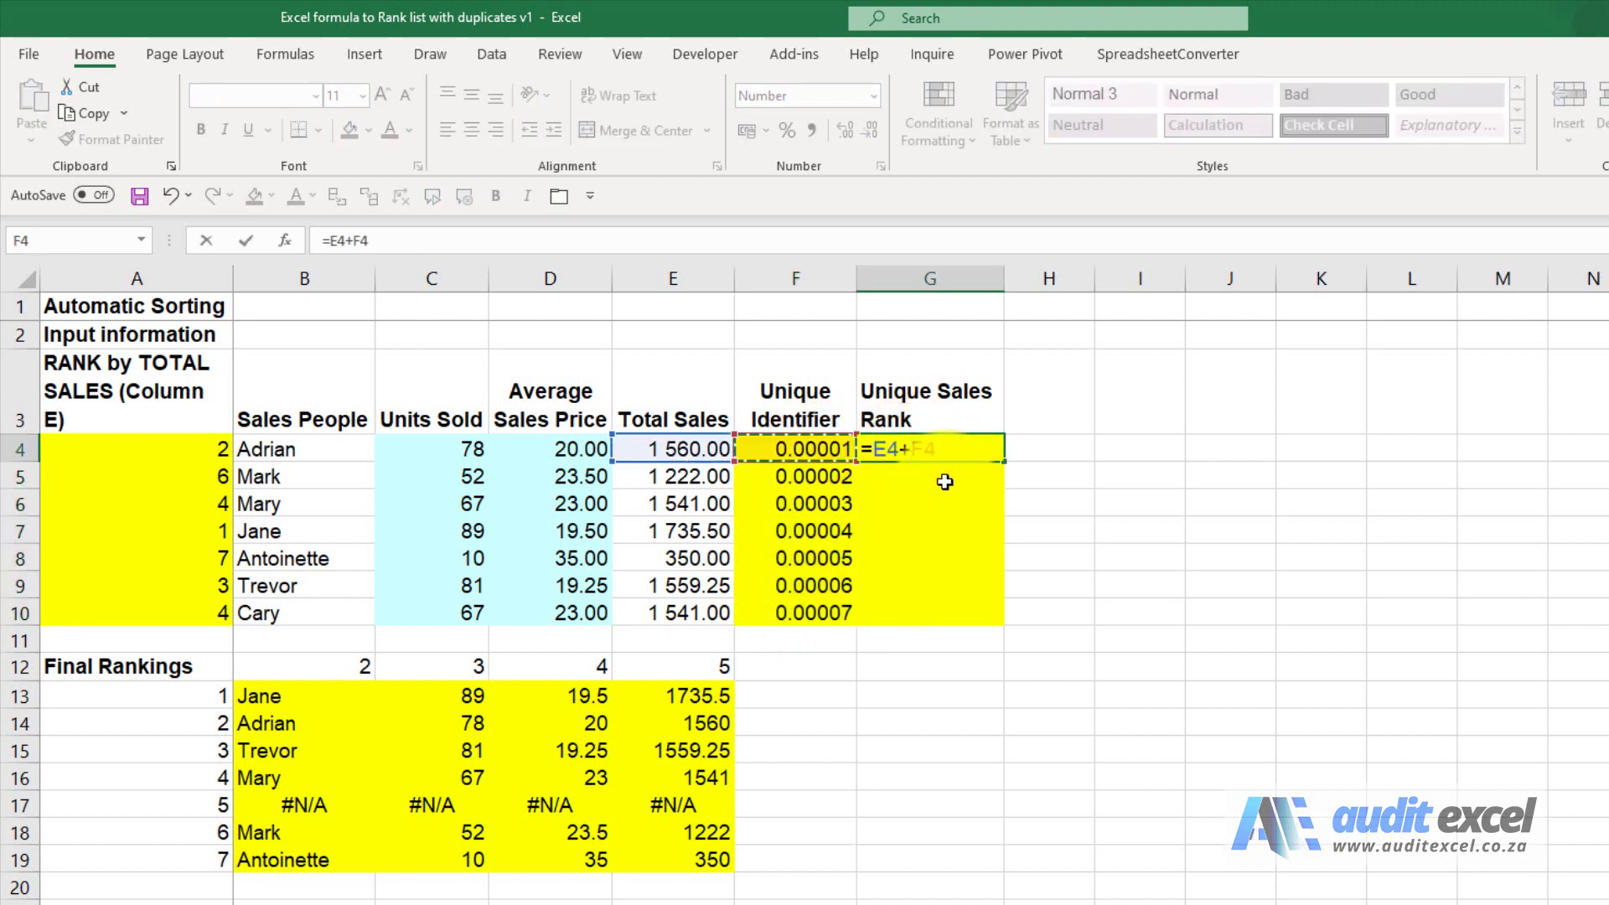
pyautogui.hotkey('ctrl', 'Return')
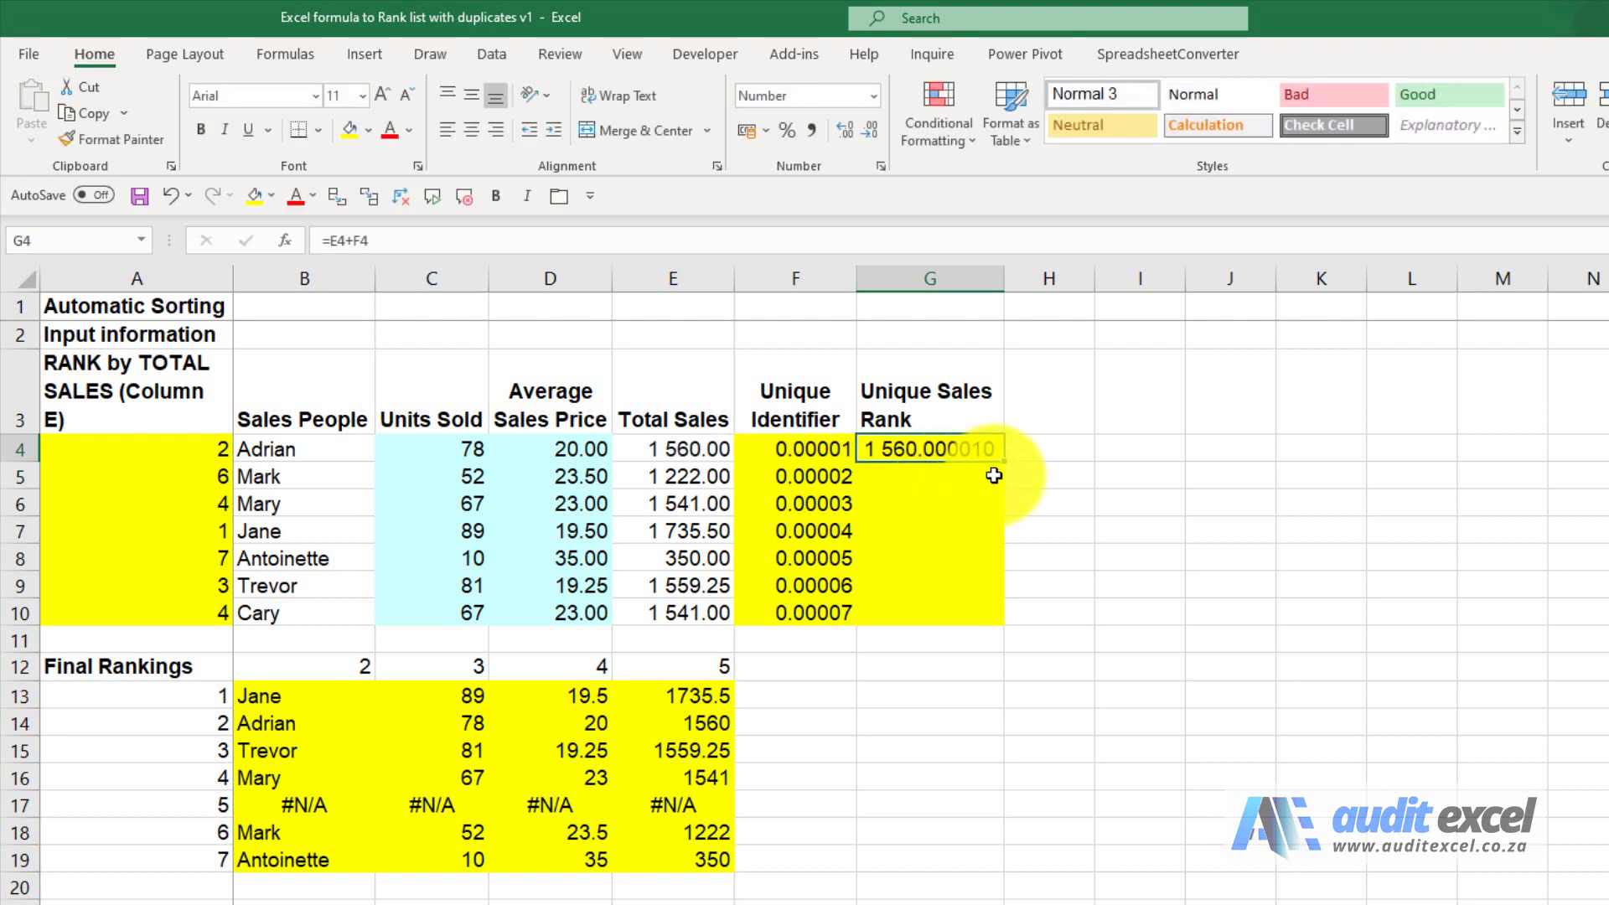
pyautogui.moveTo(1003, 461); pyautogui.dragTo(993, 616)
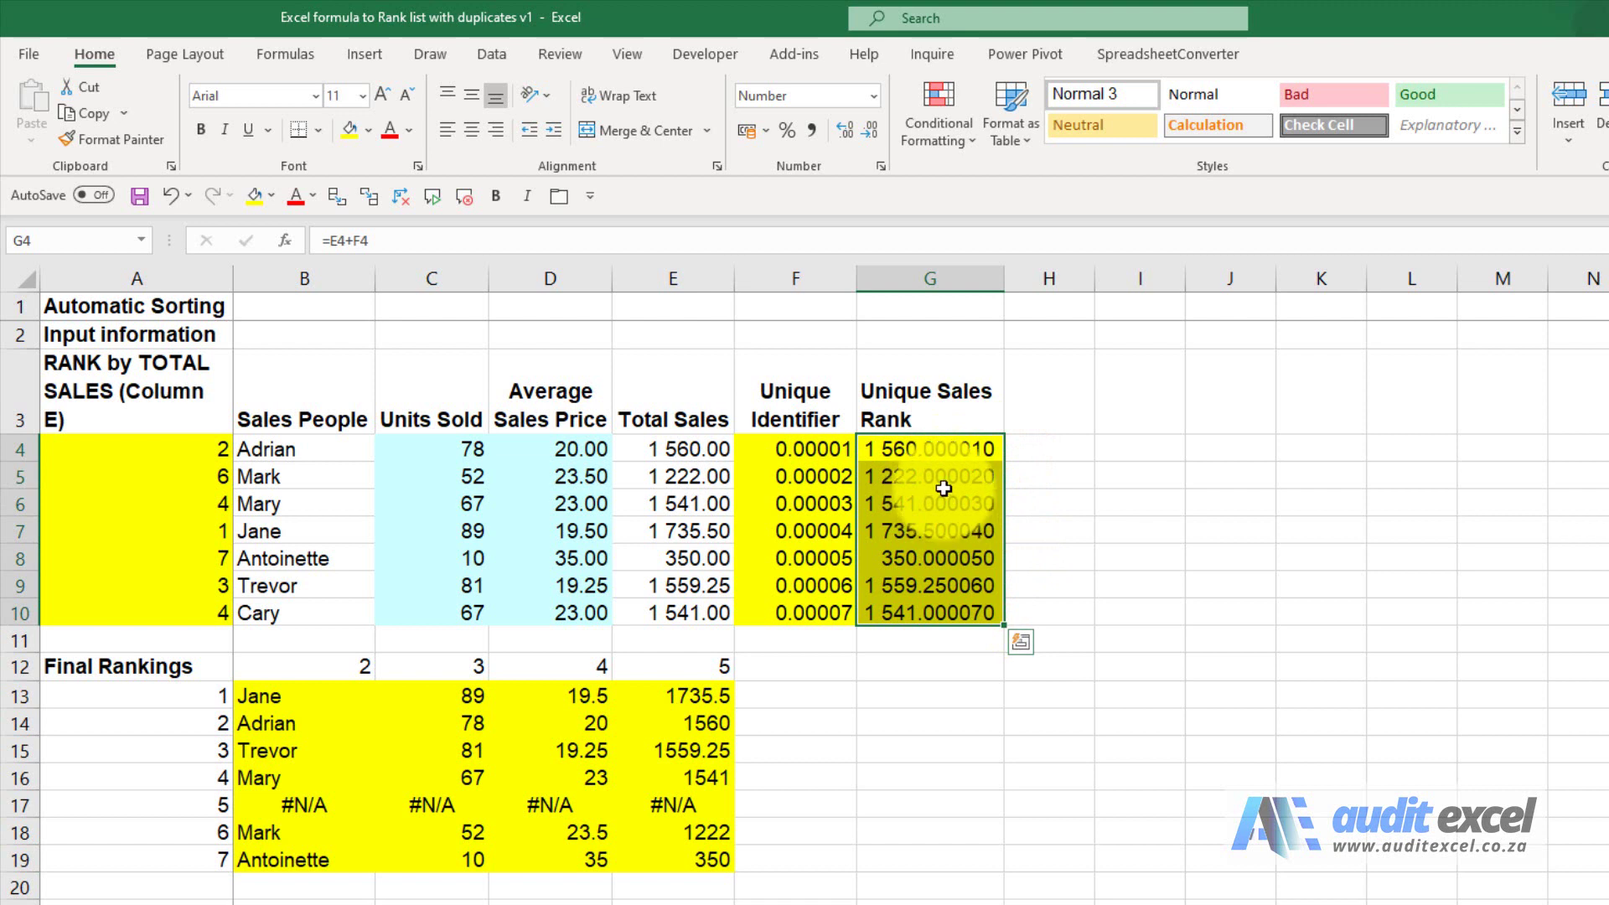
# - Change A4's formula to =RANK(G4,$G$4:$G$10)
pyautogui.click(173, 450)
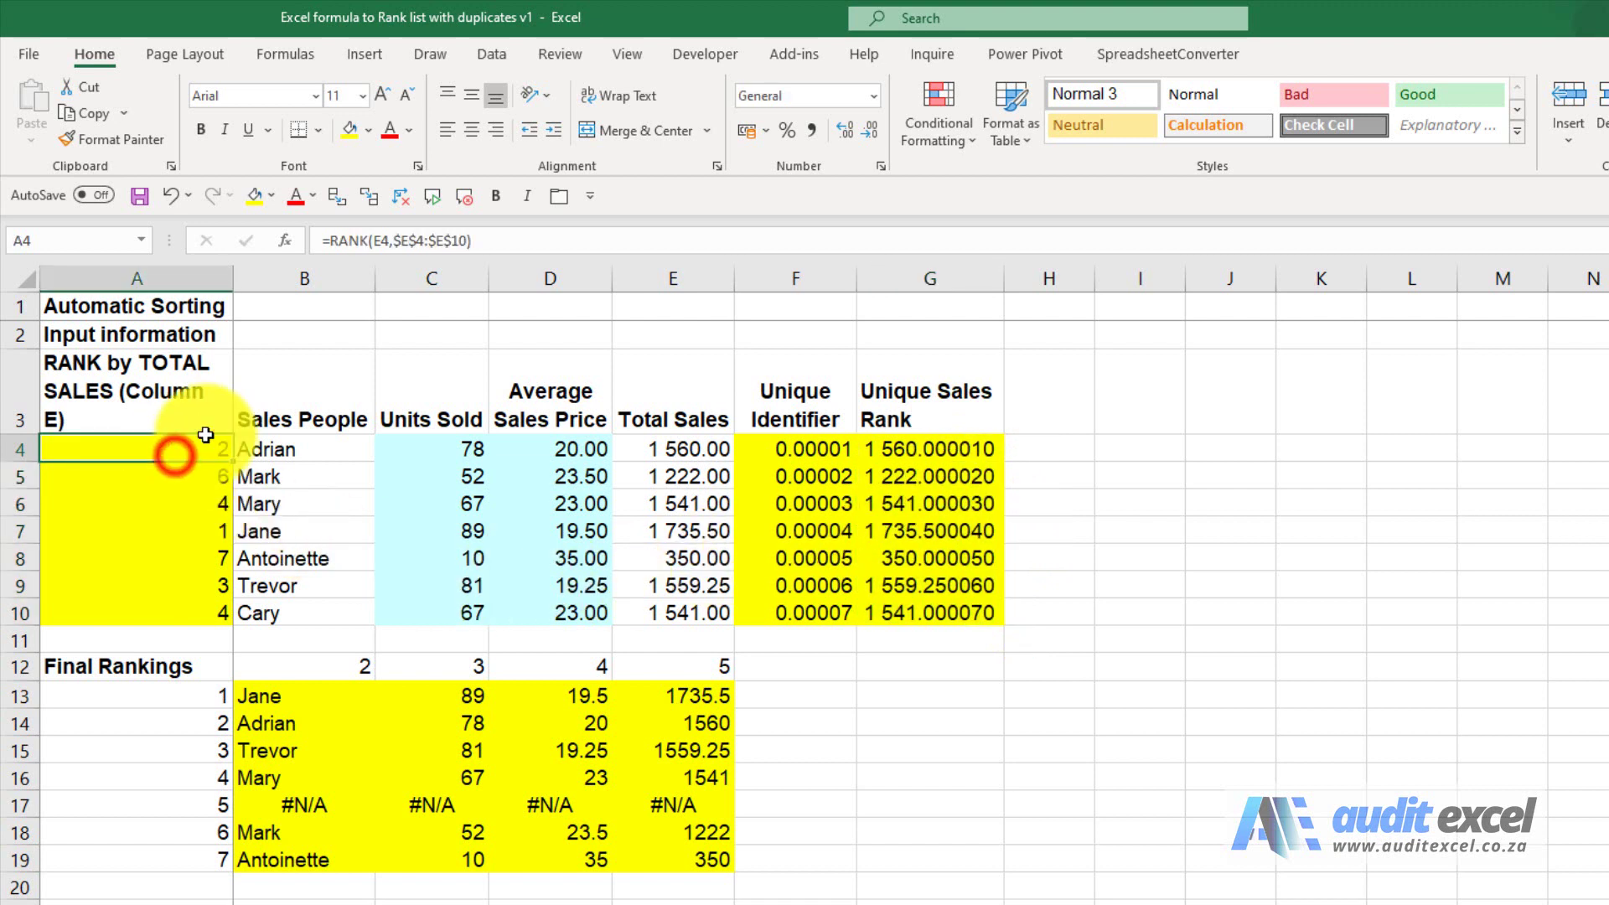
pyautogui.click(488, 242)
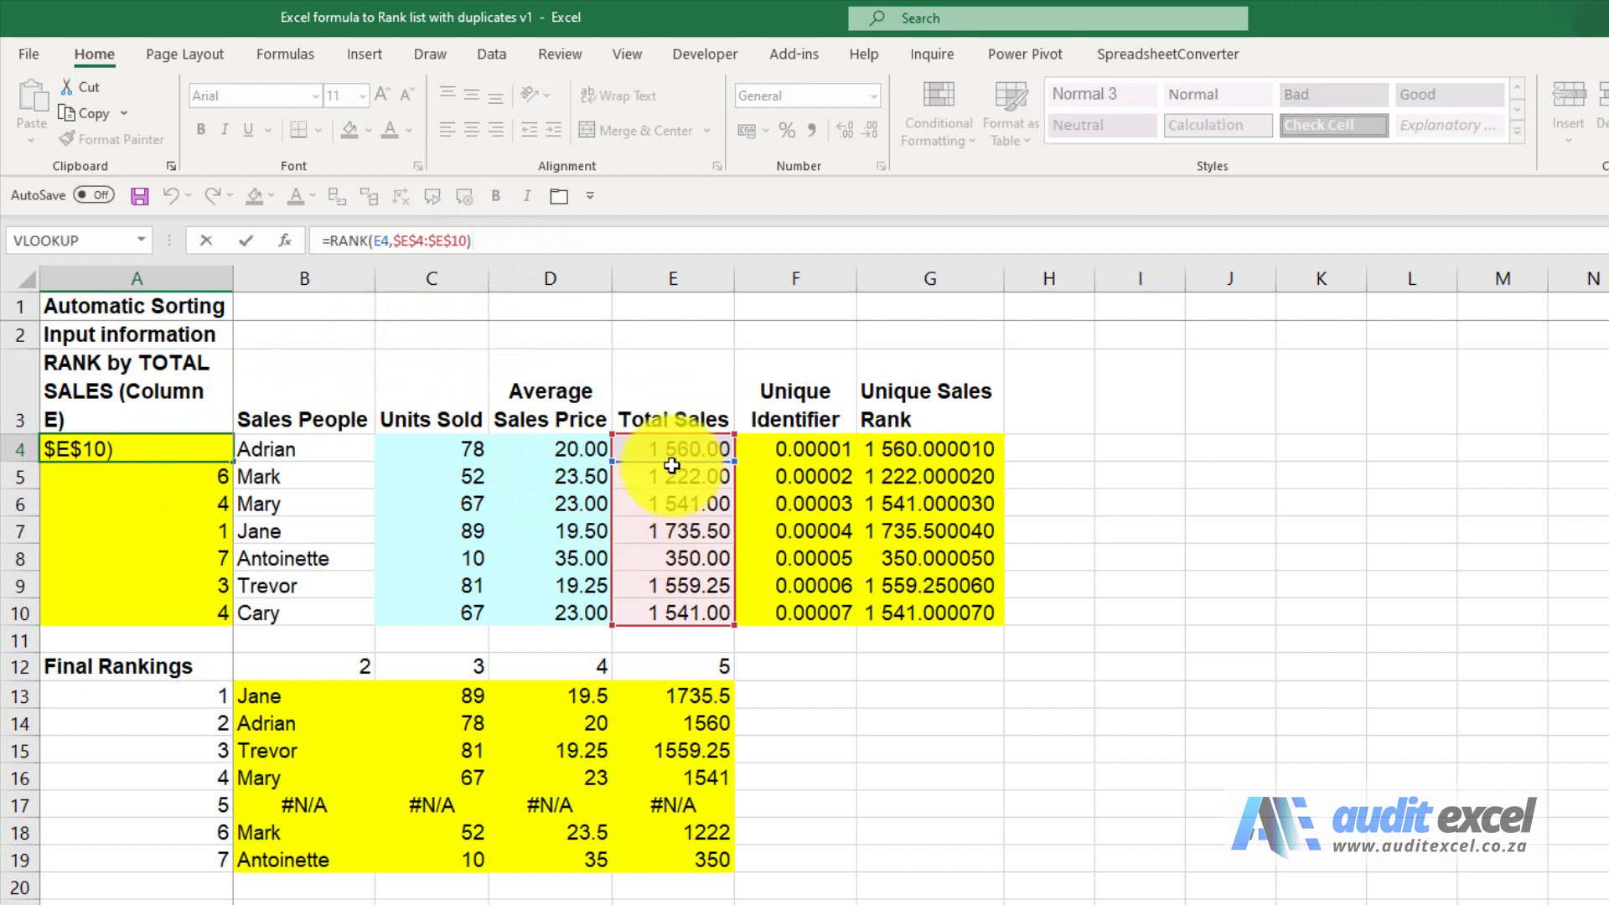
pyautogui.click(876, 454)
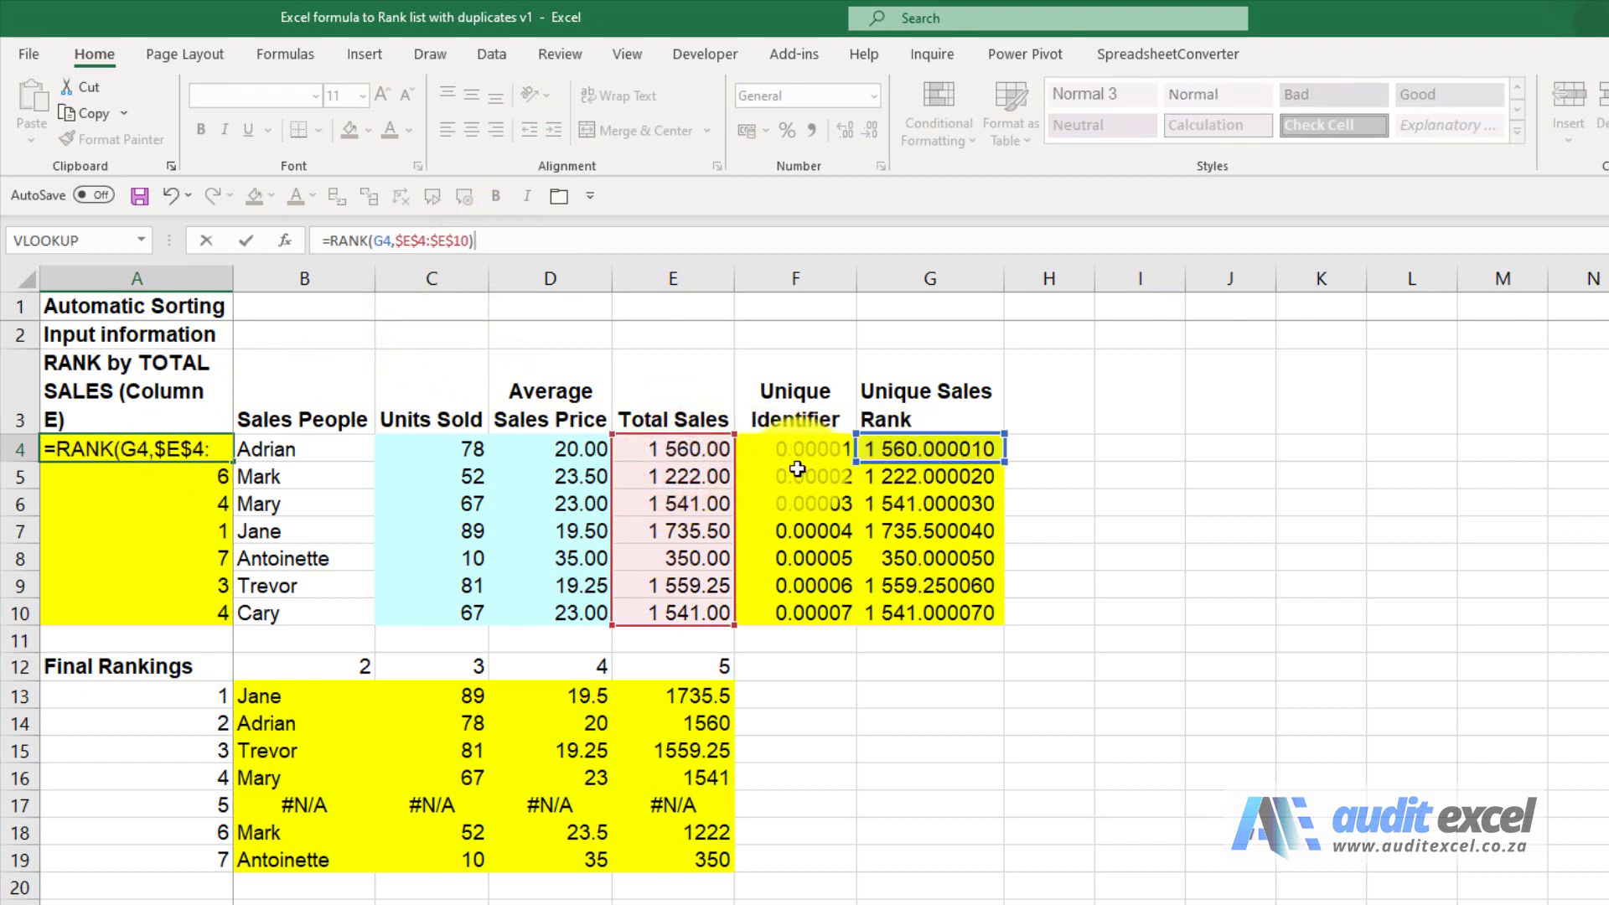
pyautogui.moveTo(737, 483); pyautogui.dragTo(904, 484)
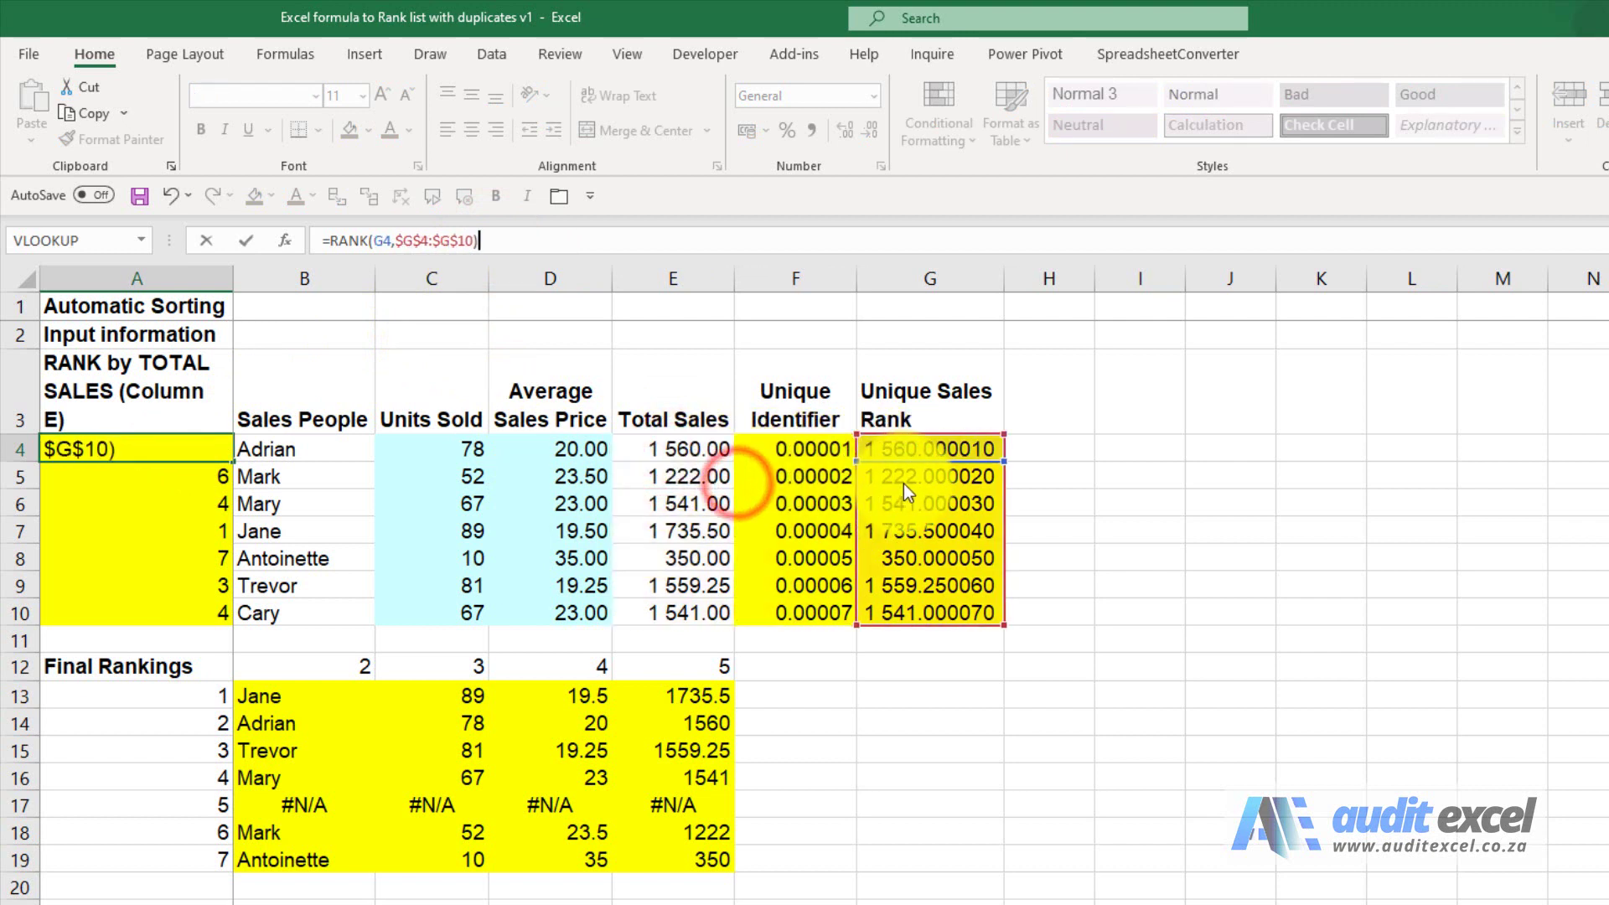
pyautogui.hotkey('ctrl', 'Return')
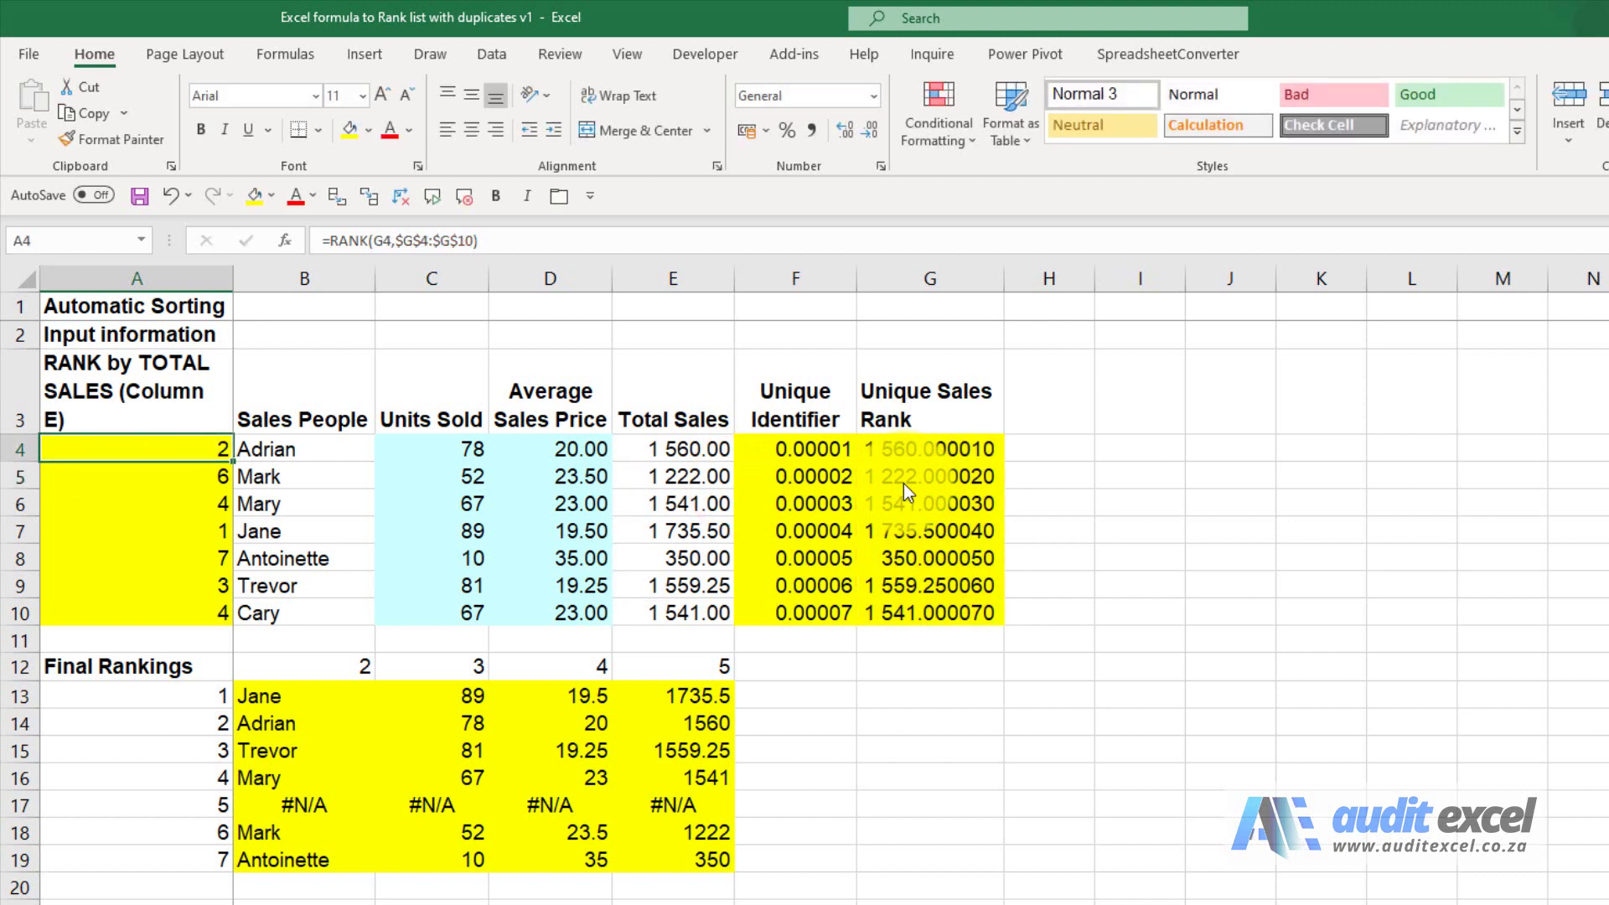
# - Copy the revised rank formula into A4:A10 and check Cary's rank
pyautogui.hotkey('ctrl', 'c')
pyautogui.keyDown('shift'); pyautogui.click(210, 613); pyautogui.keyUp('shift')
pyautogui.hotkey('ctrl', 'v')
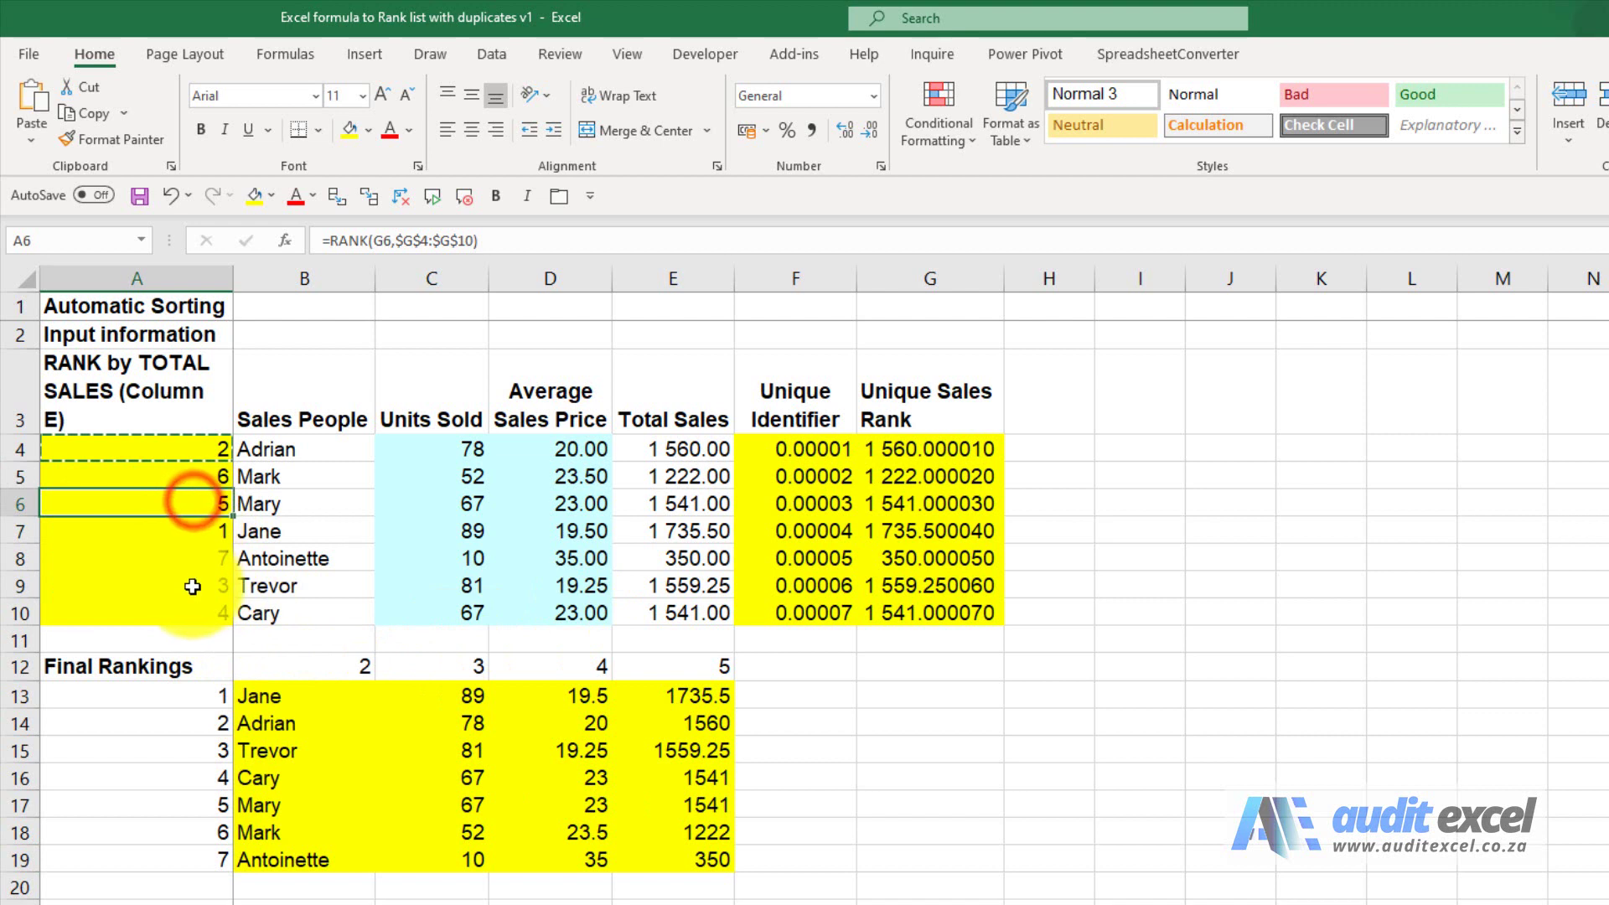
pyautogui.click(189, 613)
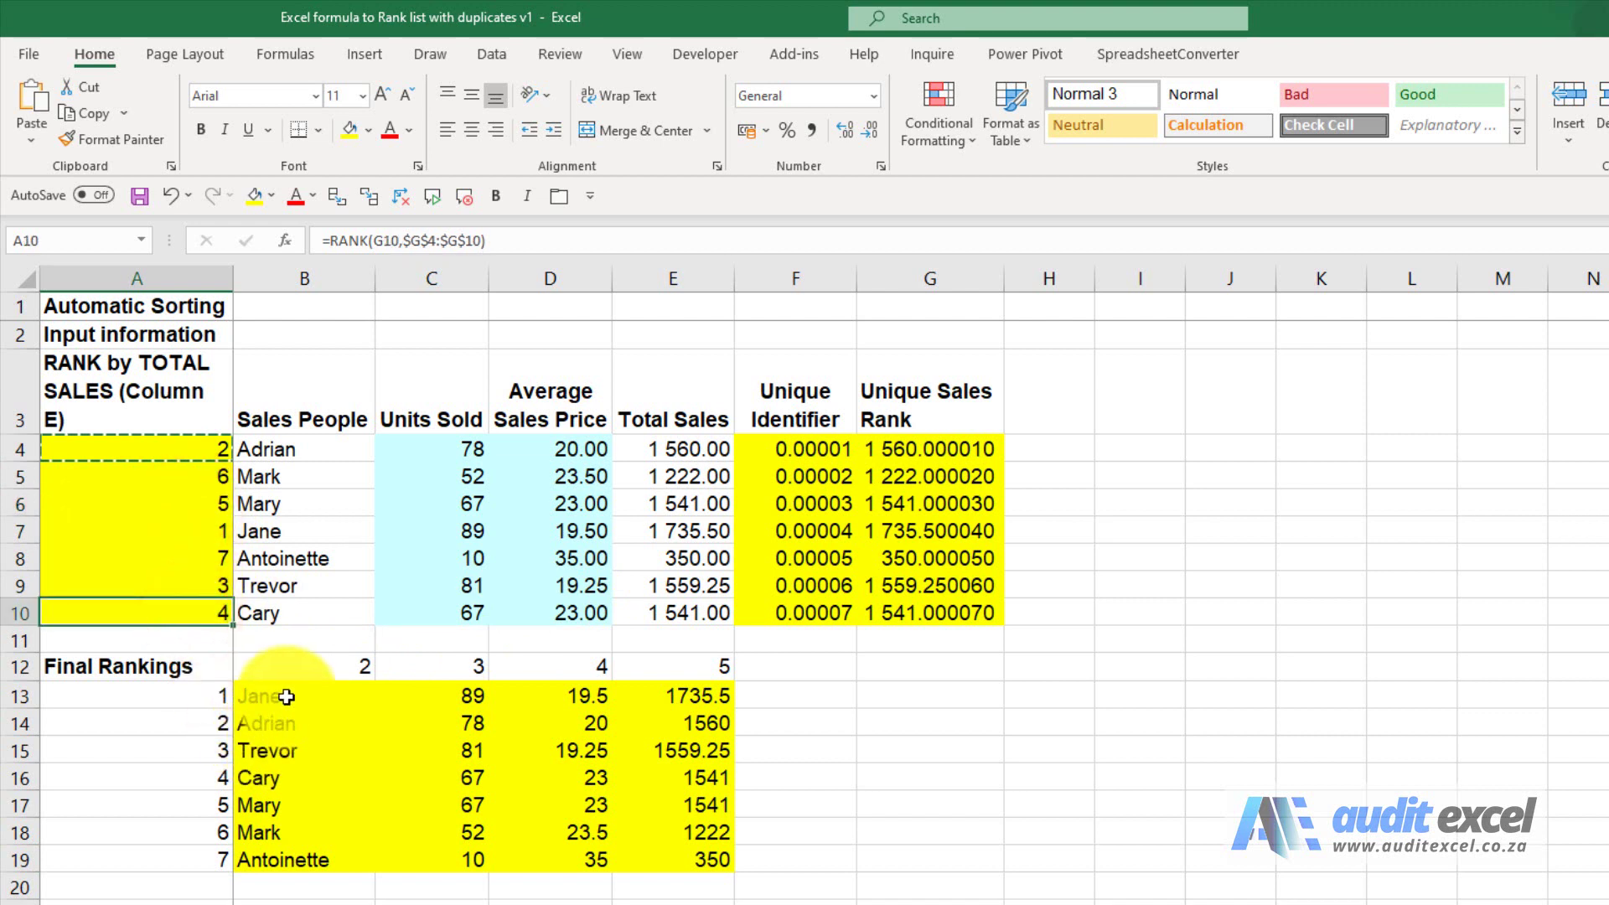